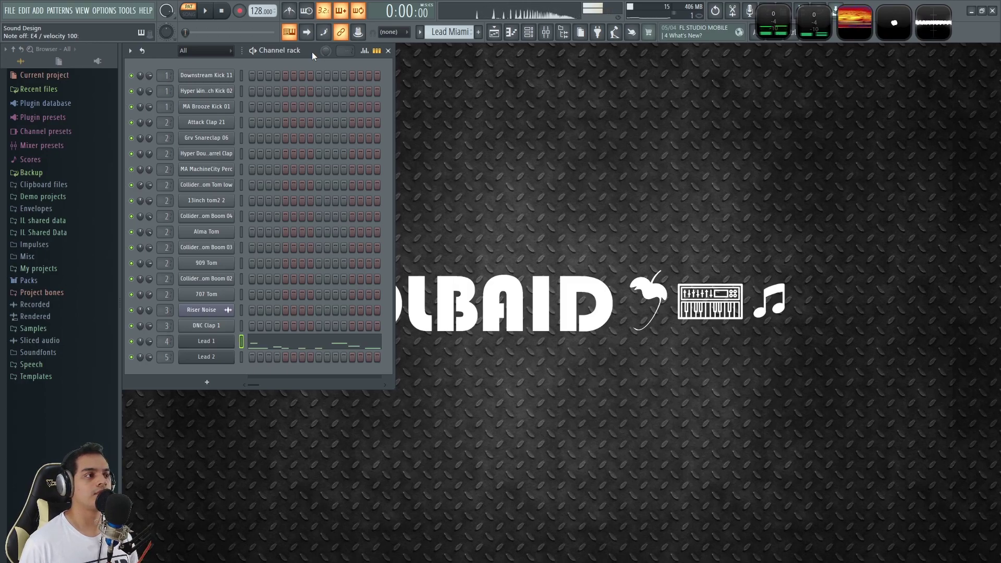
Step: Select Lead 2 in the Lead Miami 2 pattern, and return to the Lead Miami pattern to play it
key("KP_Add")
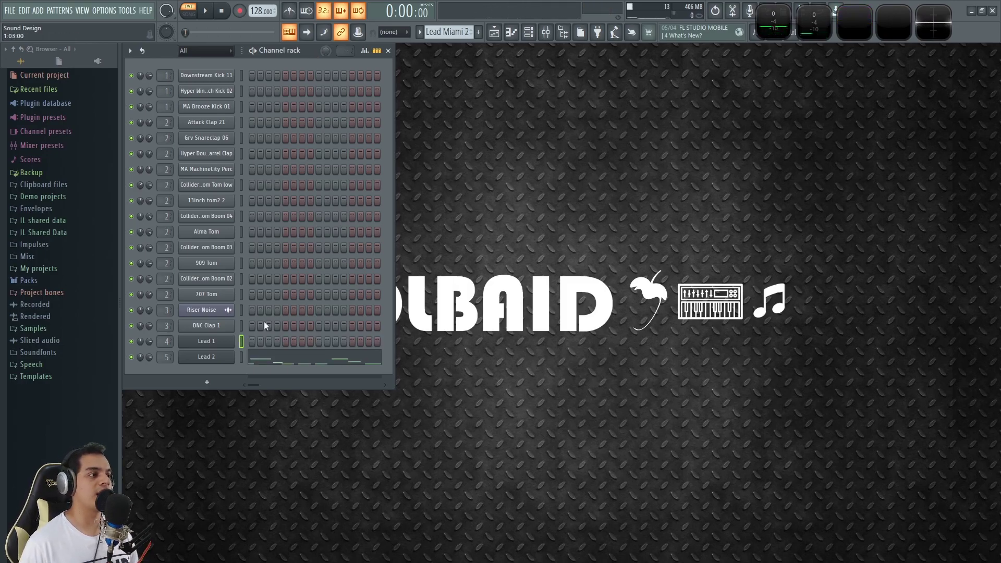
left_click(242, 358)
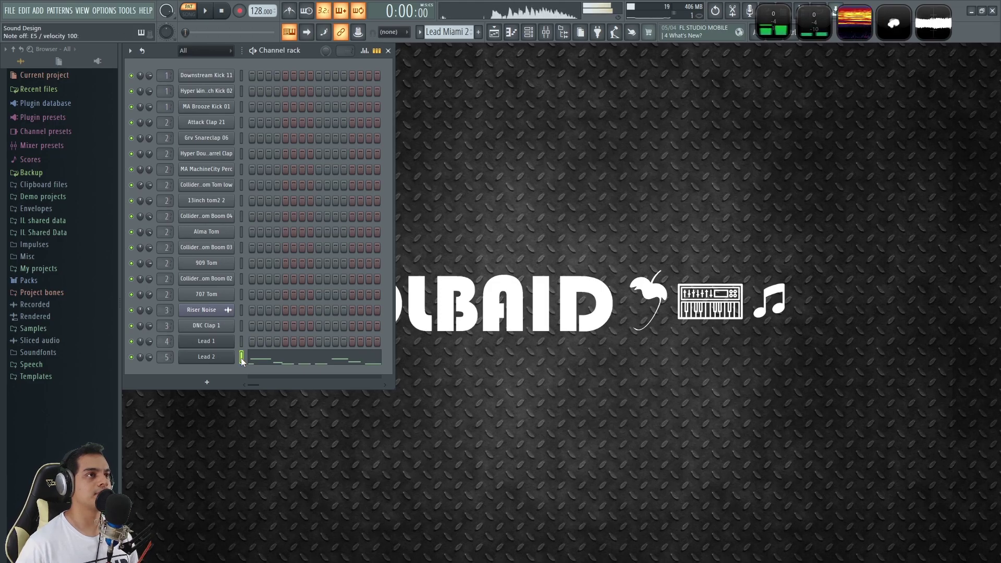
key("KP_Subtract")
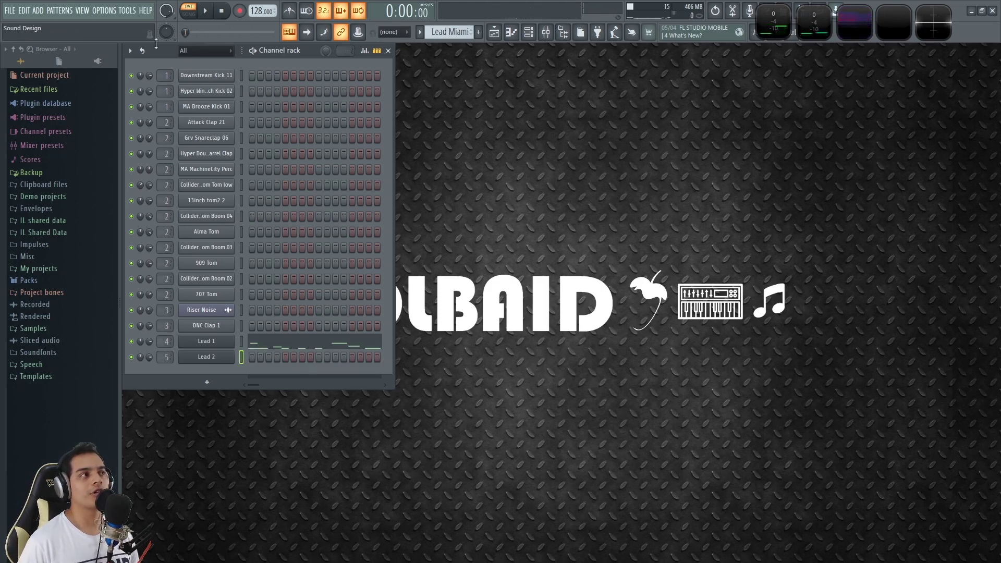
left_click(203, 12)
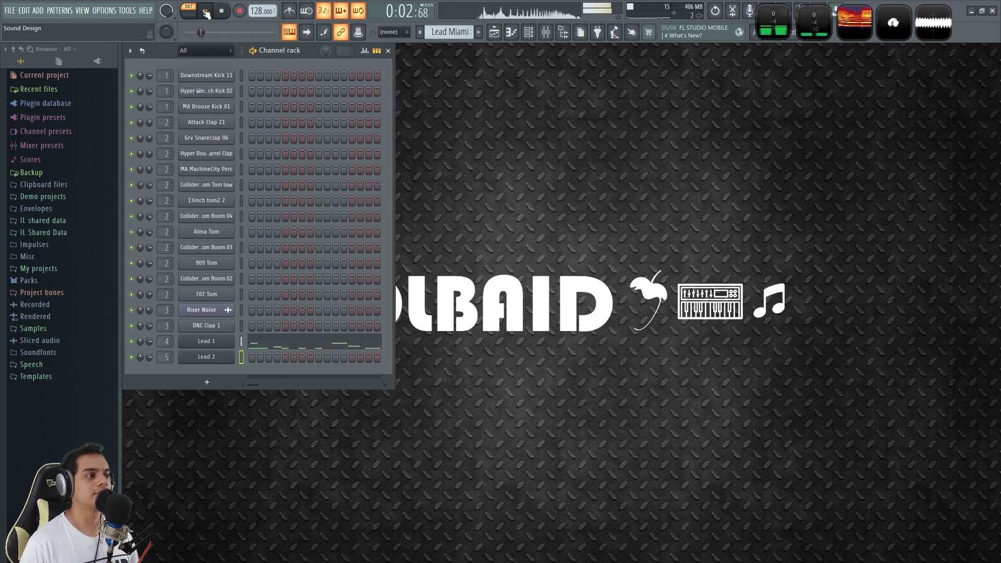
Step: Play the full arrangement in song mode and show it in the playlist
key("l")
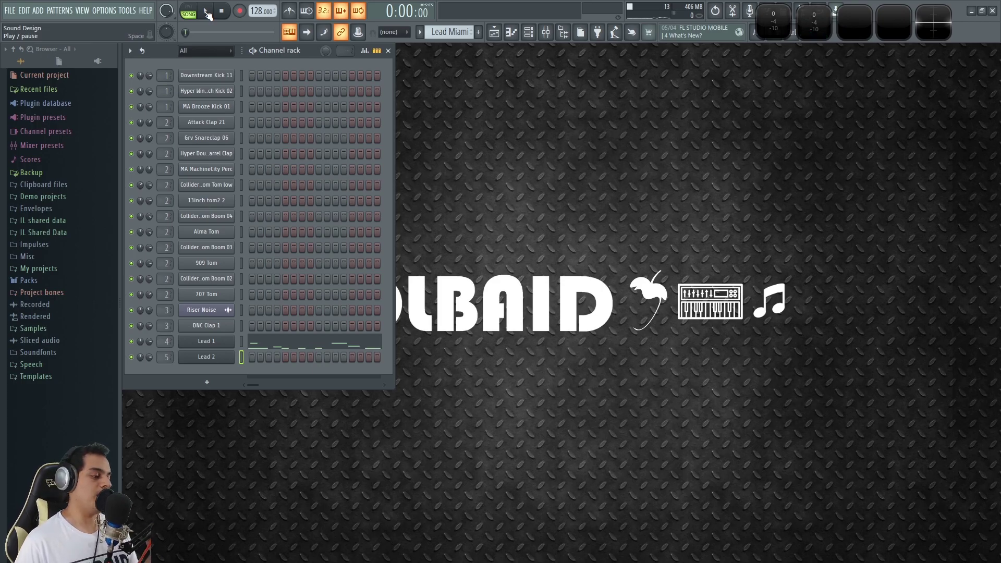
left_click(206, 13)
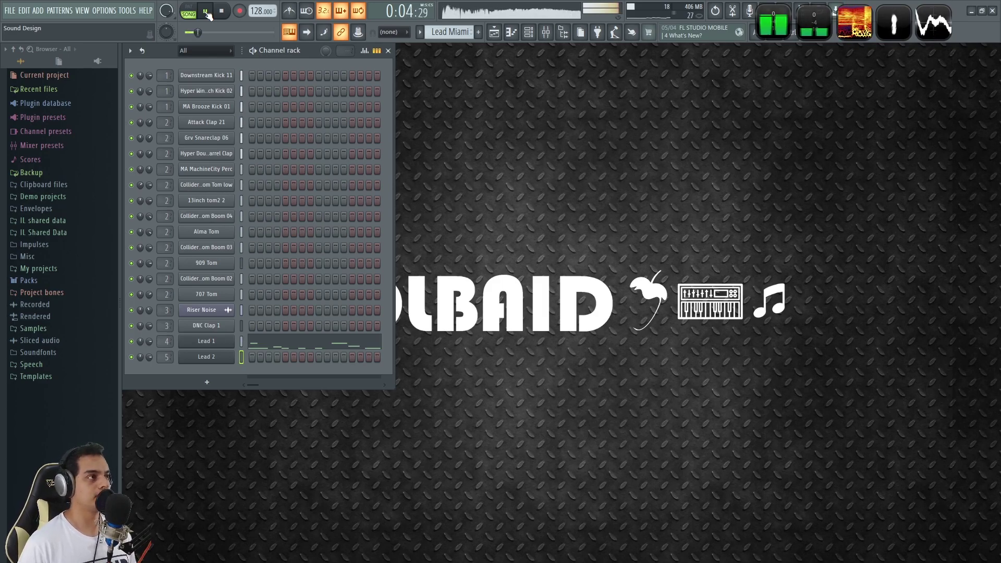
key("F5")
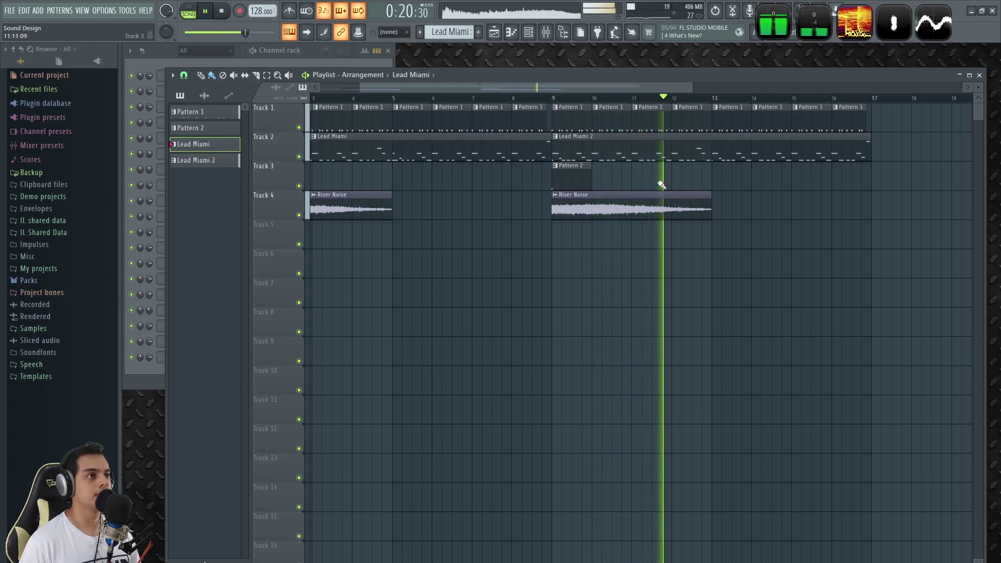
right_click(688, 116)
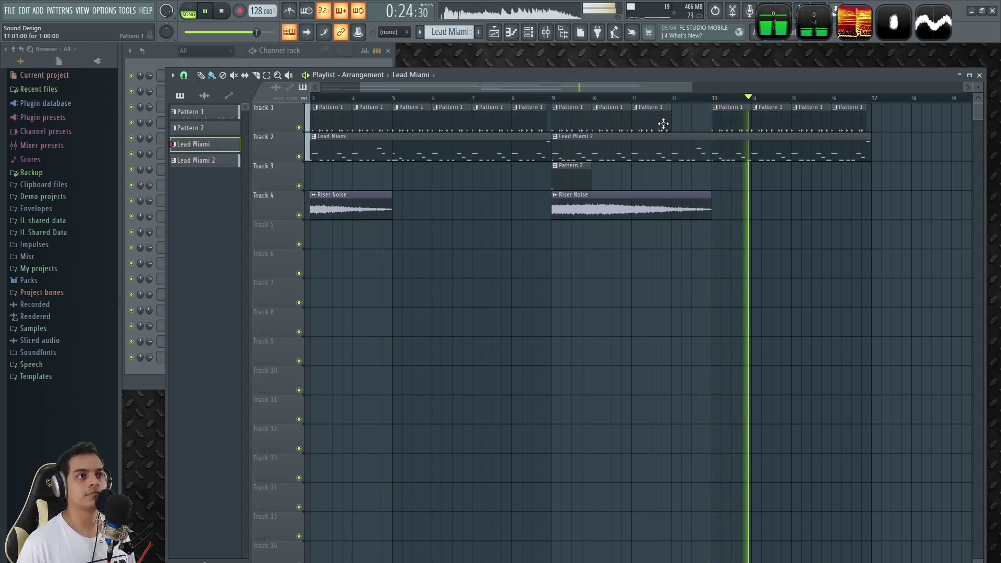
key("ctrl+z")
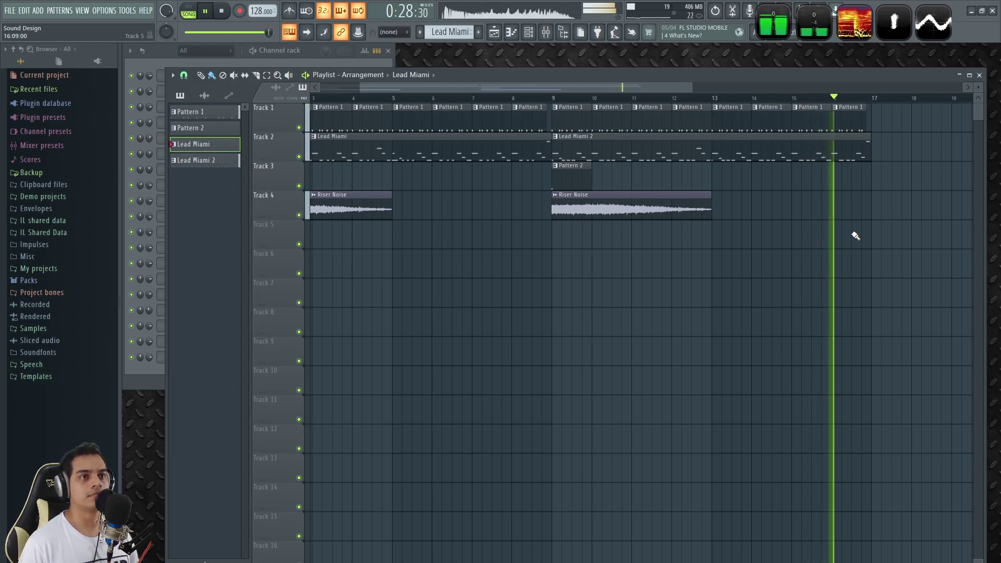
left_click(924, 206)
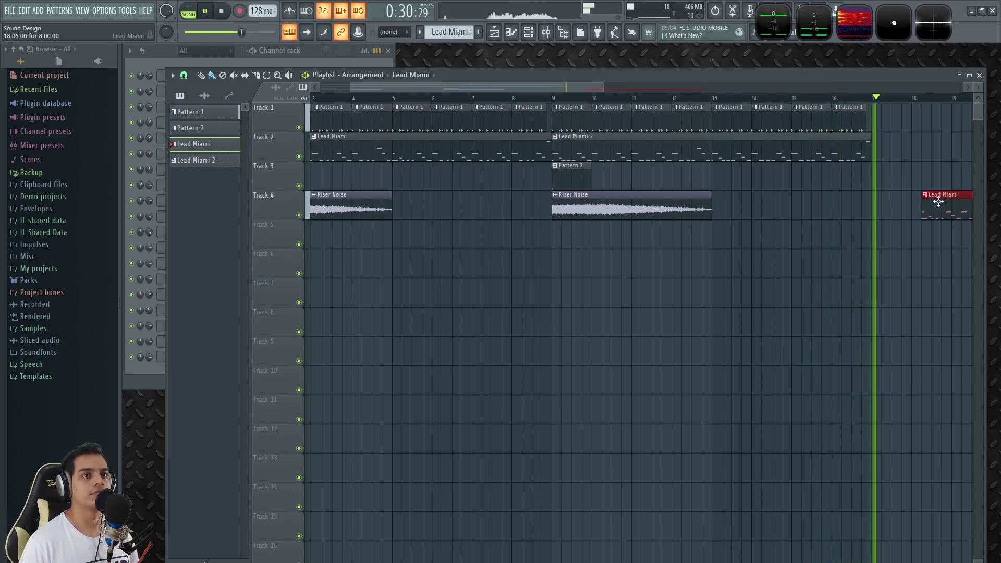
key("space")
right_click(939, 201)
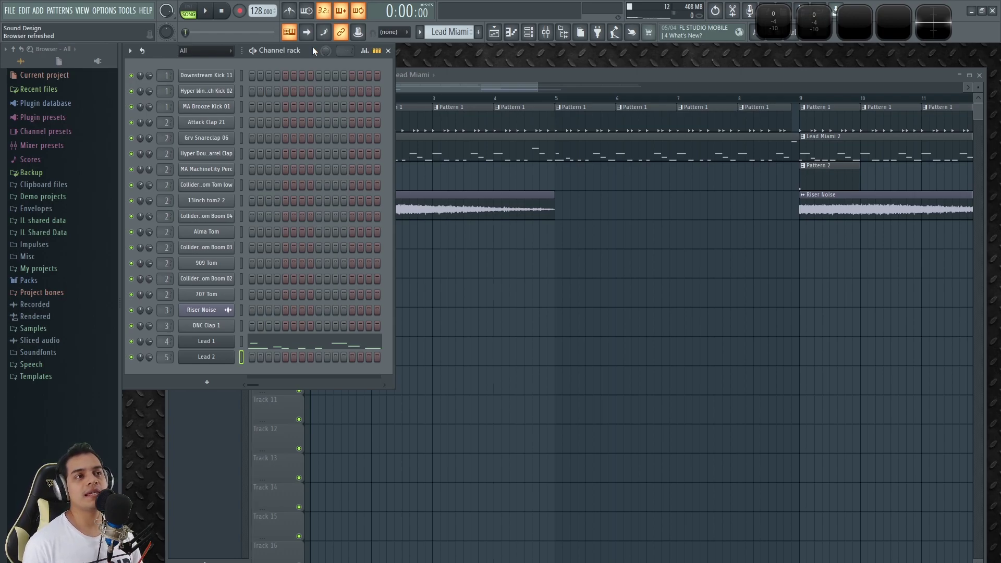
Step: Pick Pattern 1 from the playlist's first track and play only its three kick channels in pattern mode
left_click(417, 348)
scroll(379, 100, "up", 4)
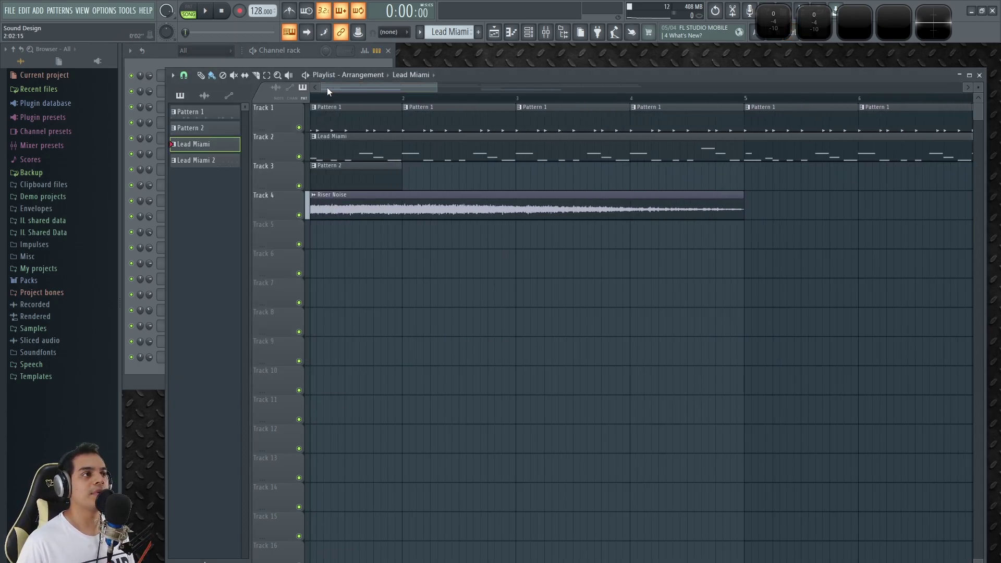
left_click(346, 128)
left_click(168, 52)
key("l")
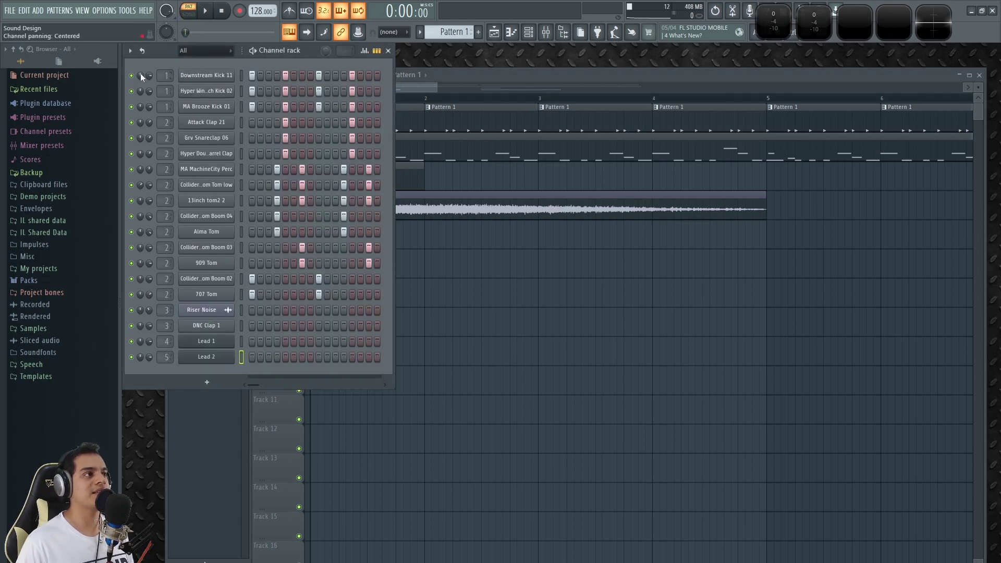
key("space")
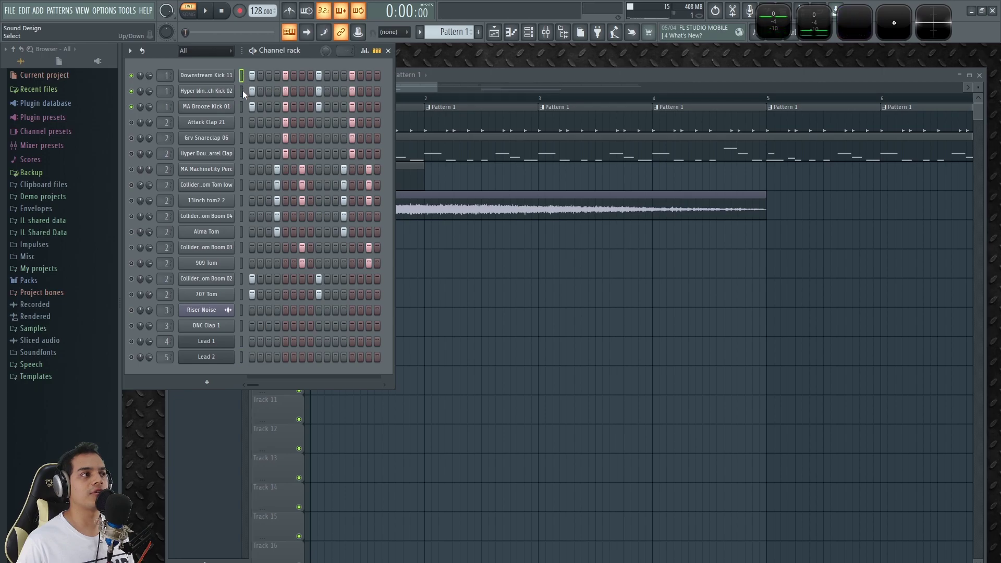
Step: Unmute Attack Clap 21, Grv Snareclap 06 and the Hyper clap channel, and play them together with the kicks
left_click(242, 107)
left_click_drag(130, 122, 133, 139)
left_click(242, 122)
left_click(242, 153)
left_click(131, 153)
key("space")
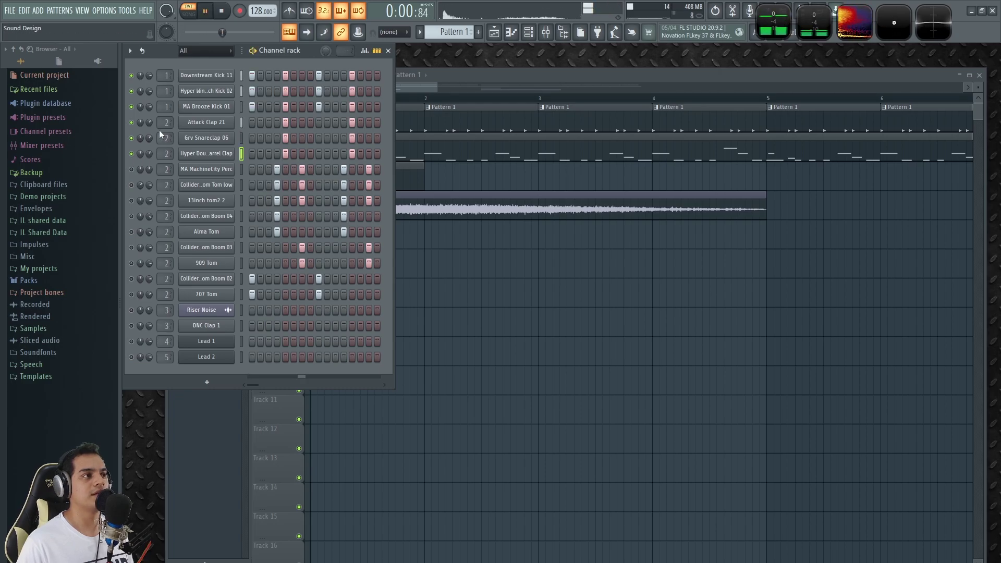
key("space")
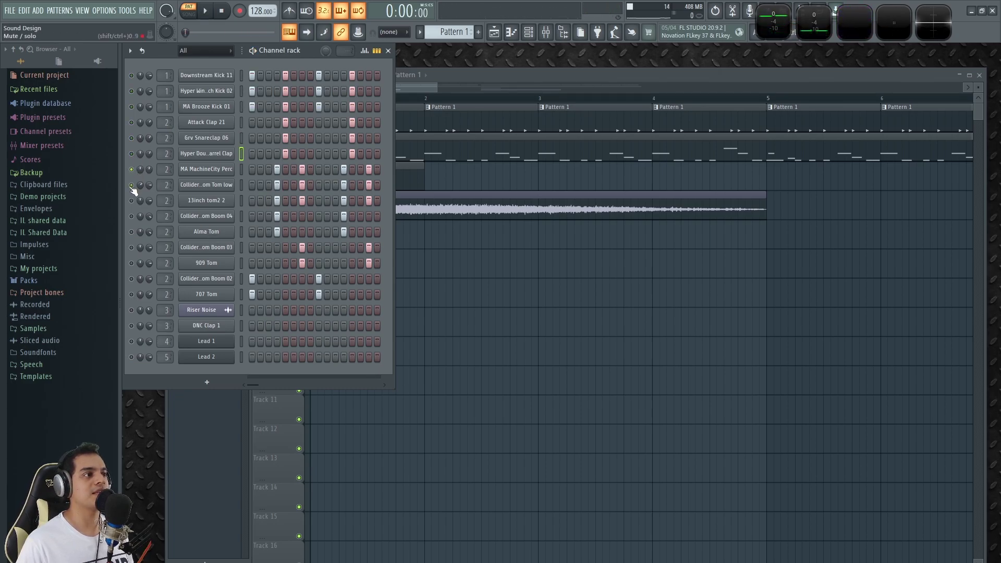
Step: Isolate MA MachineCity Perc, the Collider low tom and 13inch tom2 2, and play them with the kicks and claps added
left_click(132, 201)
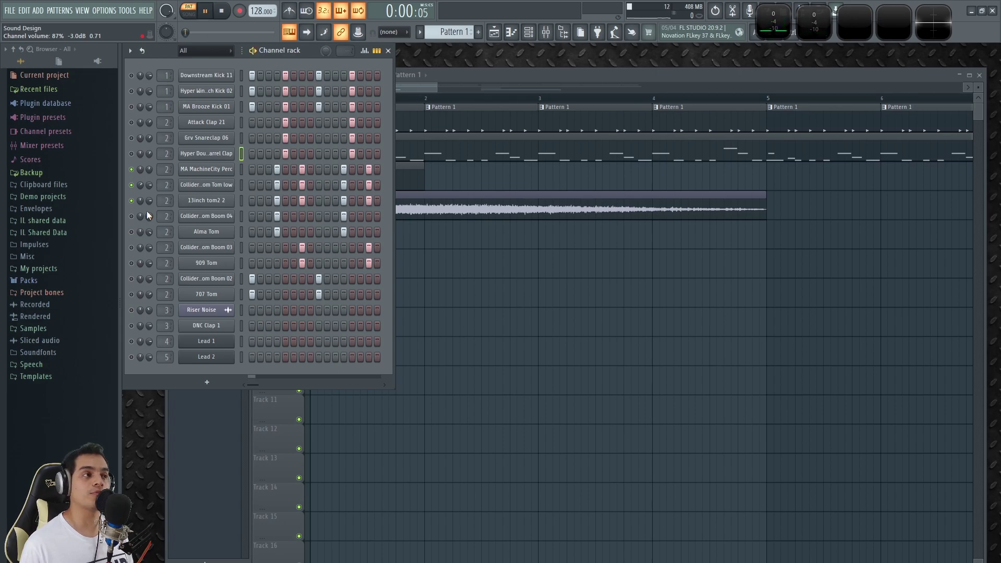
left_click_drag(137, 151, 135, 78)
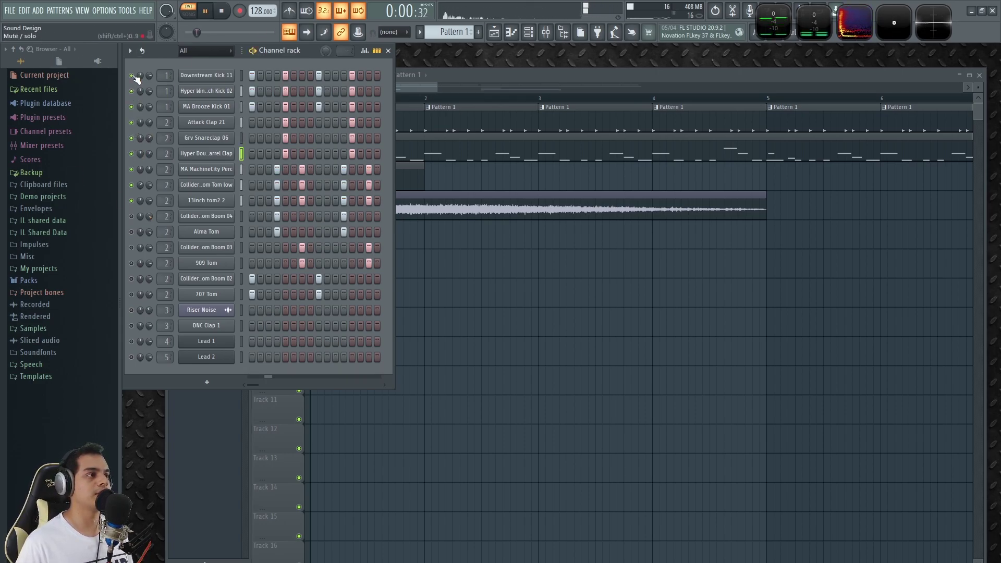
key("space")
Step: Isolate the tom channels from Collider Boom 04 down to 707 Tom and play them
right_click(133, 185)
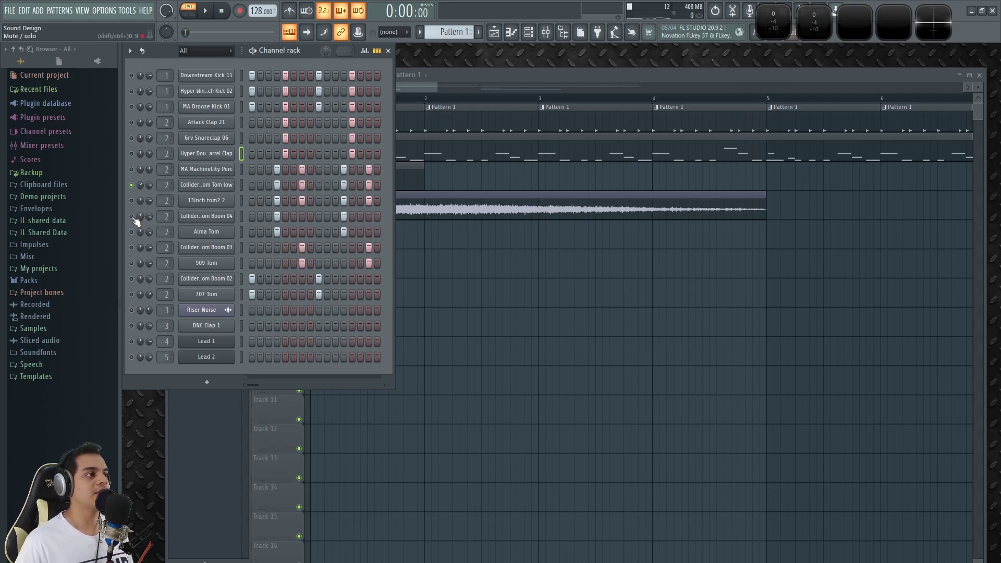
left_click(132, 294)
key("space")
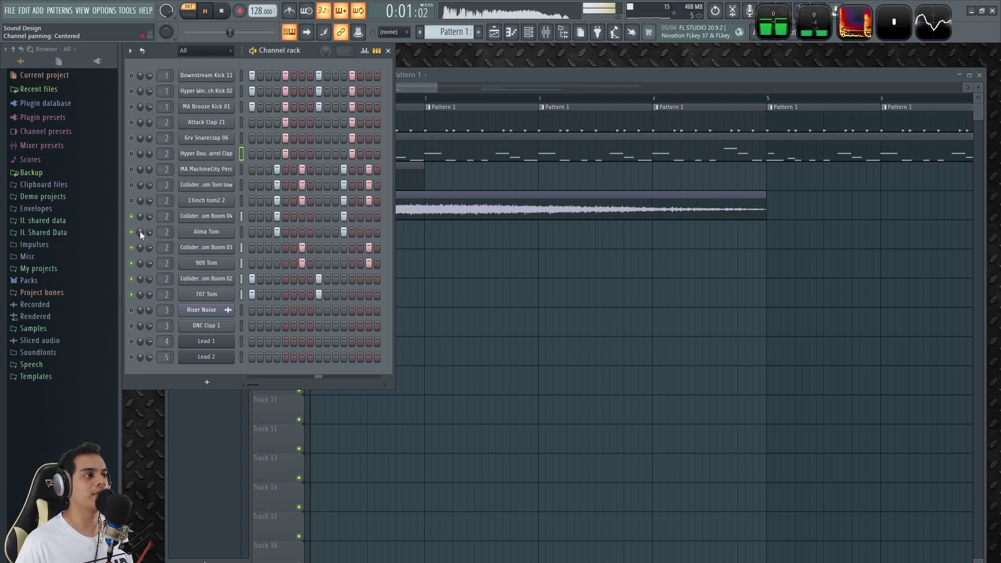
left_click_drag(131, 200, 131, 76)
key("space")
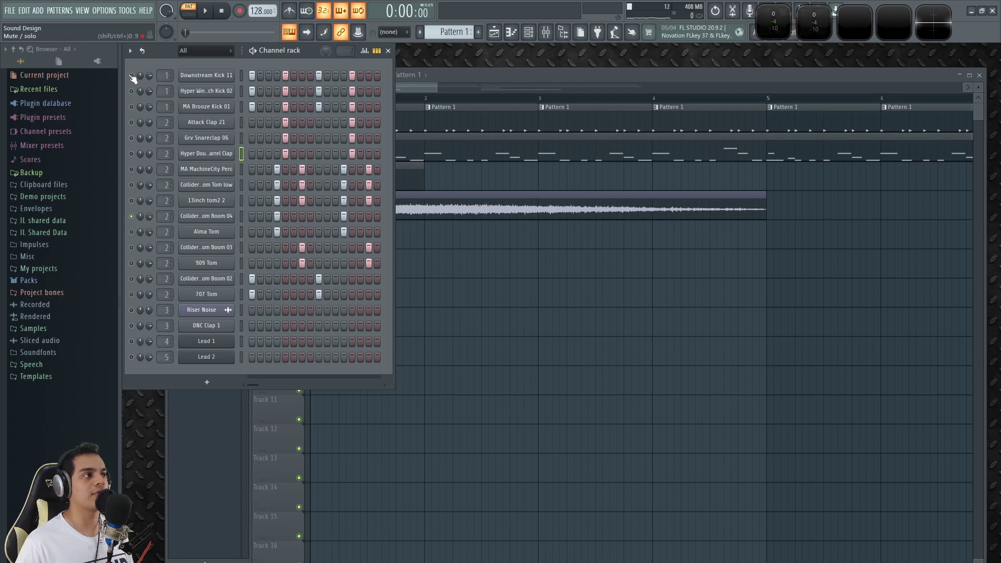
Step: Play the kicks with different tom layers, including Collider Boom 04, Boom 03 and 909 Tom, and play the full drum pattern with every channel unmuted
key("space")
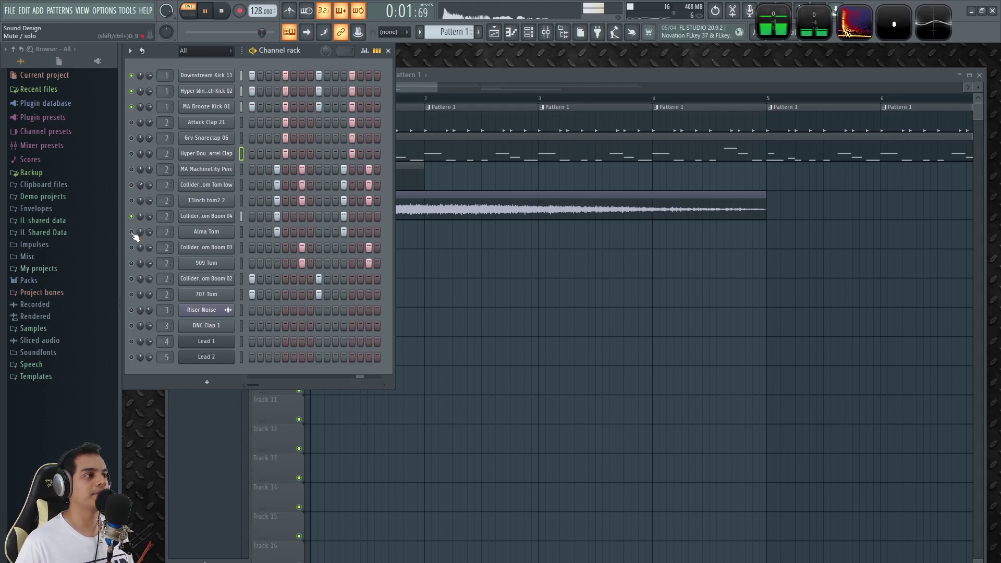
key("space")
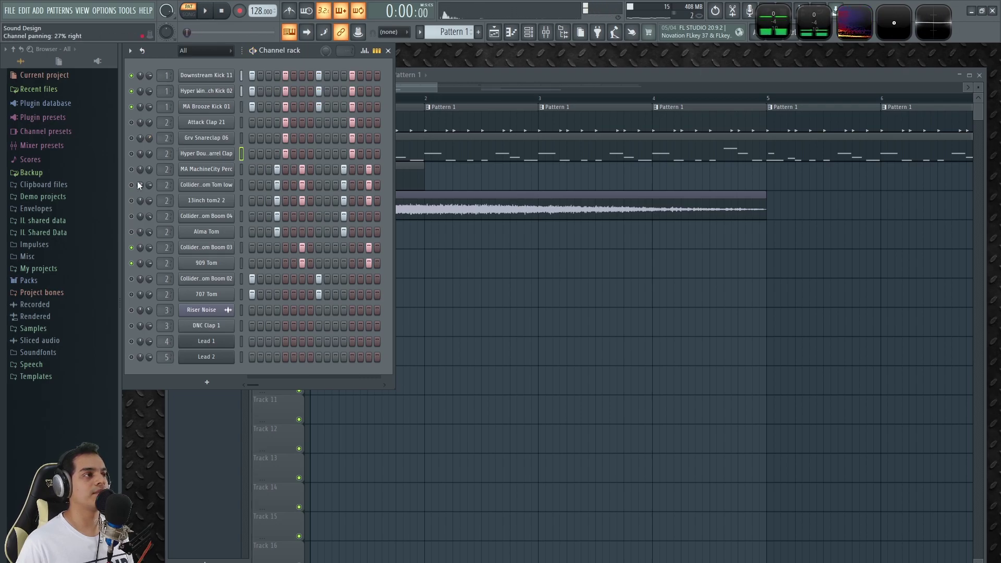
key("space")
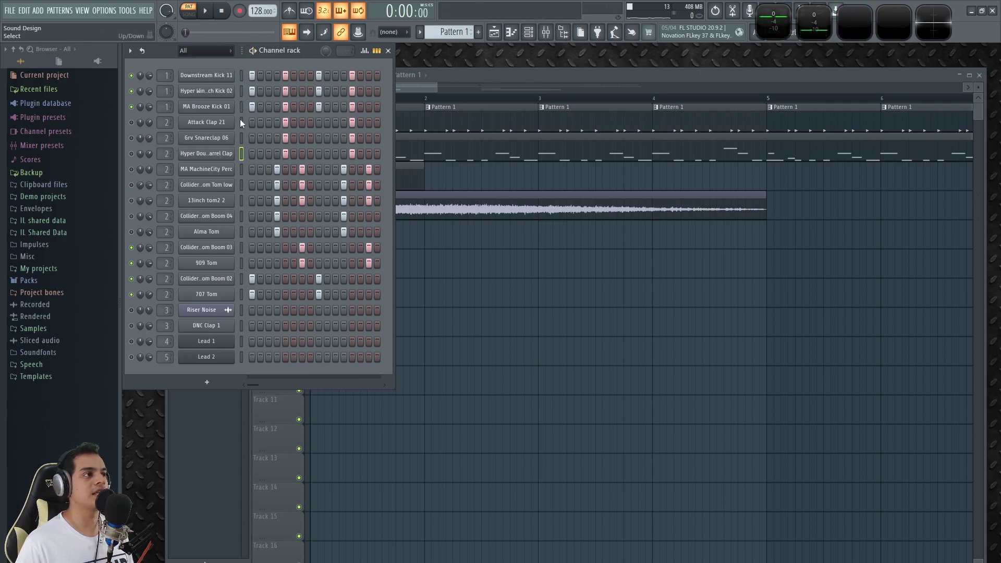
key("space")
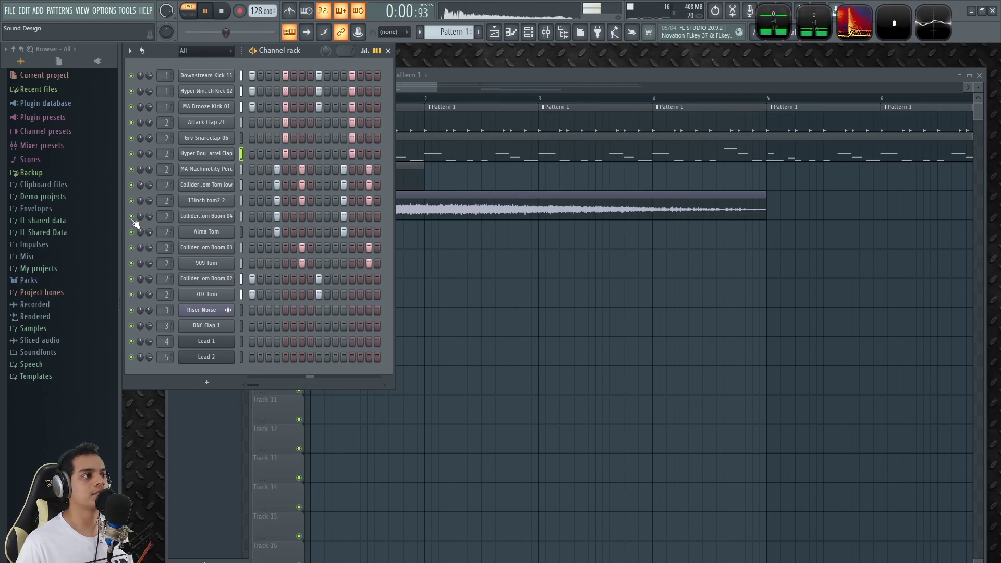
key("space")
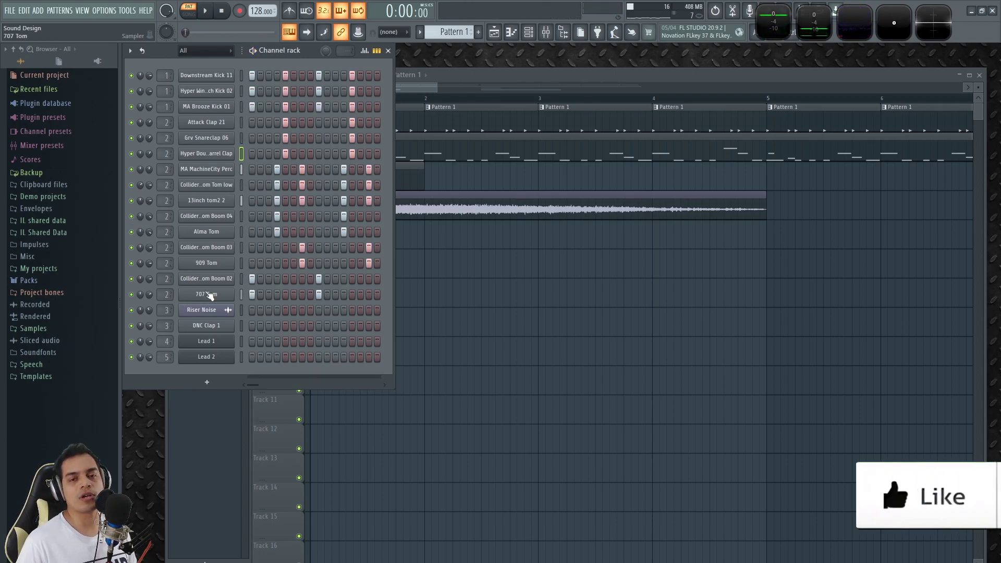
Step: Pick the Lead Miami pattern and open Lead 1's 3x Osc window, placing it beside the channel rack
left_click(438, 382)
left_click(345, 142)
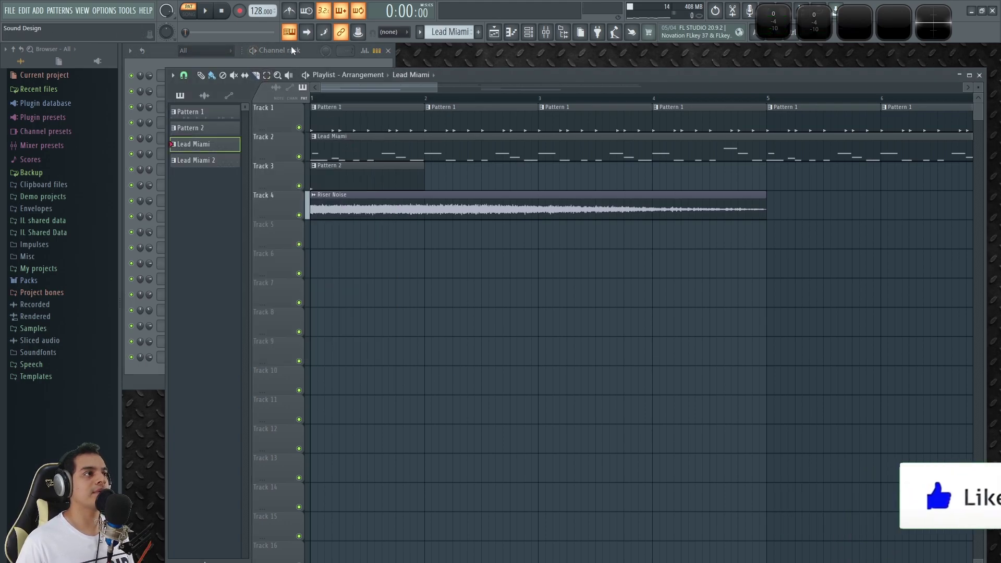
left_click(314, 50)
left_click(221, 346)
left_click_drag(405, 204, 490, 54)
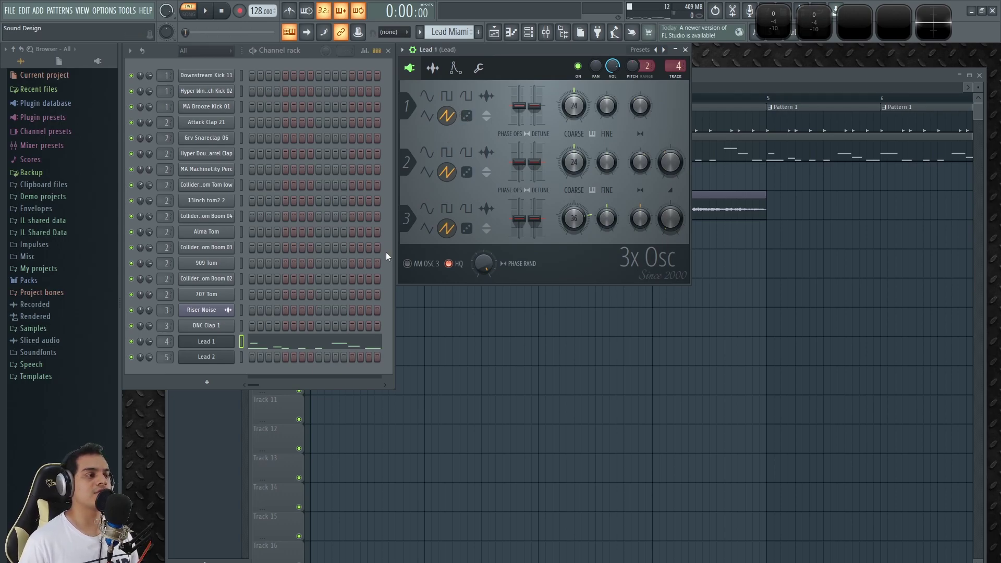
left_click_drag(502, 55, 505, 97)
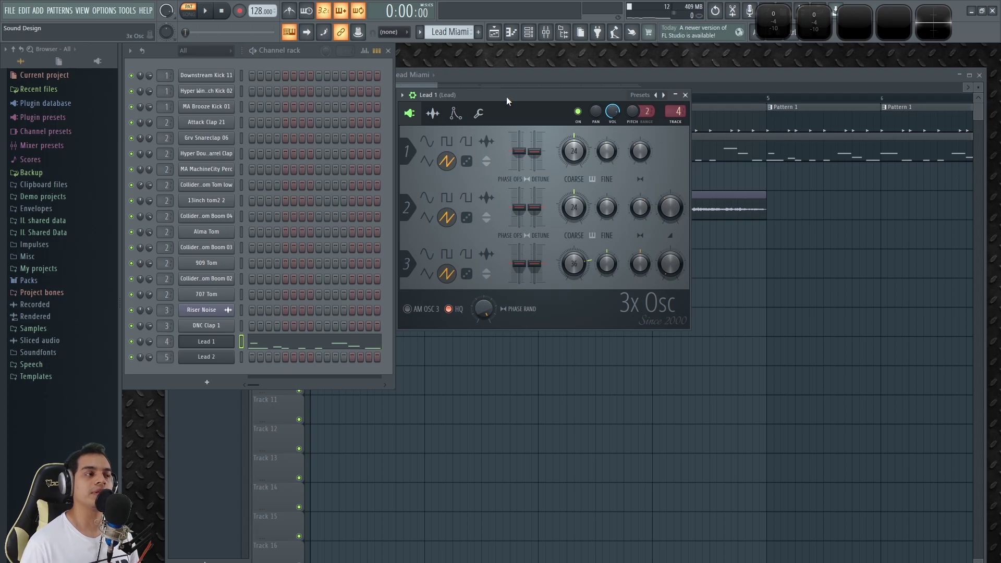
Step: Show Lead 1's polyphony and miscellaneous settings and play the Lead Miami pattern
left_click(463, 114)
left_click(483, 114)
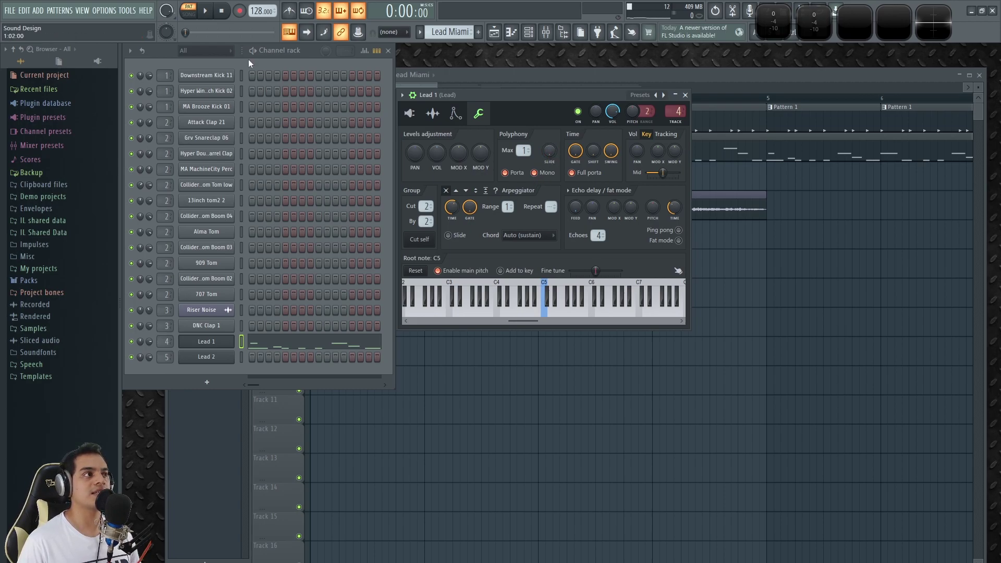
left_click(214, 15)
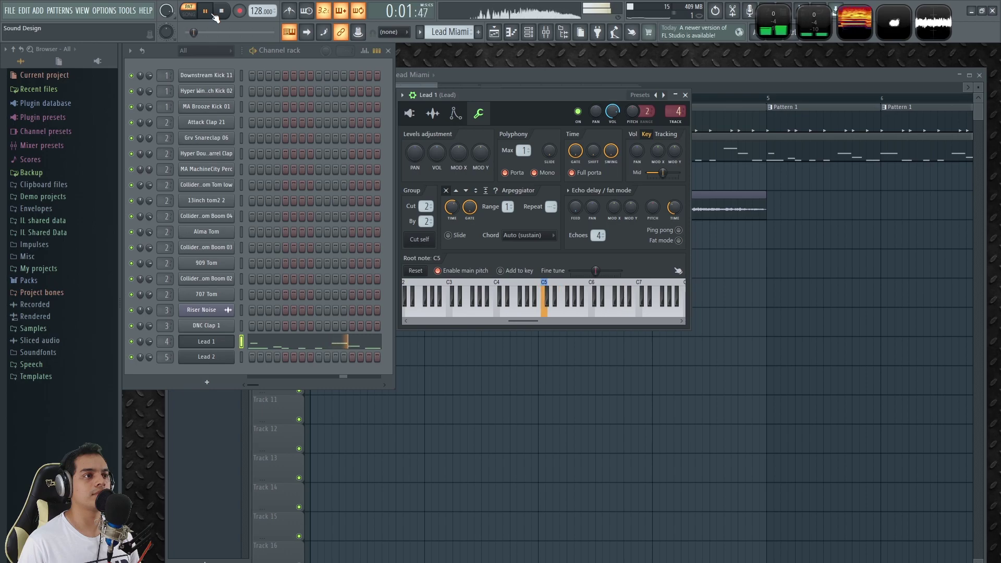
key("space")
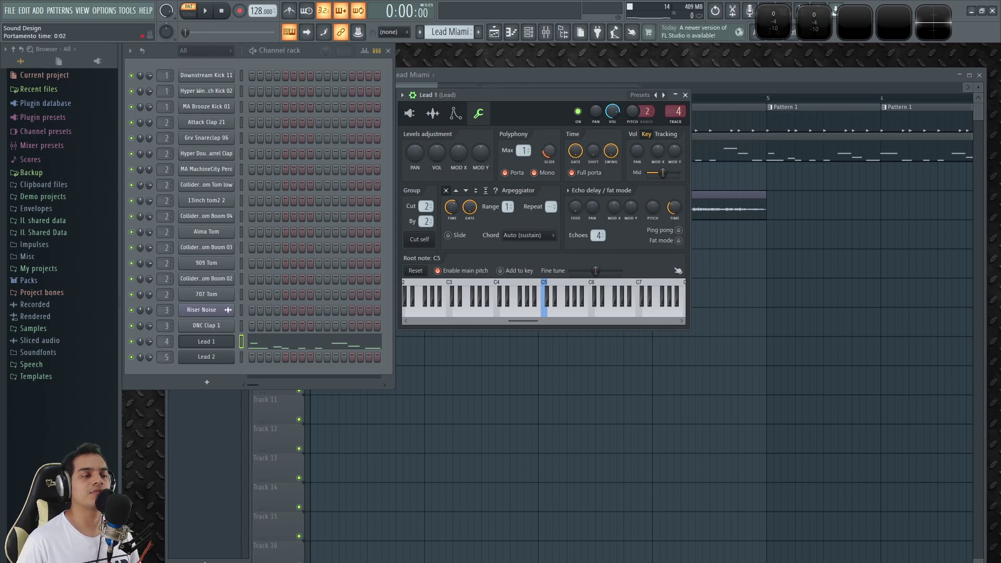
Step: Play test notes on Lead 1 and adjust its portamento slide time upward
key("c")
key("m")
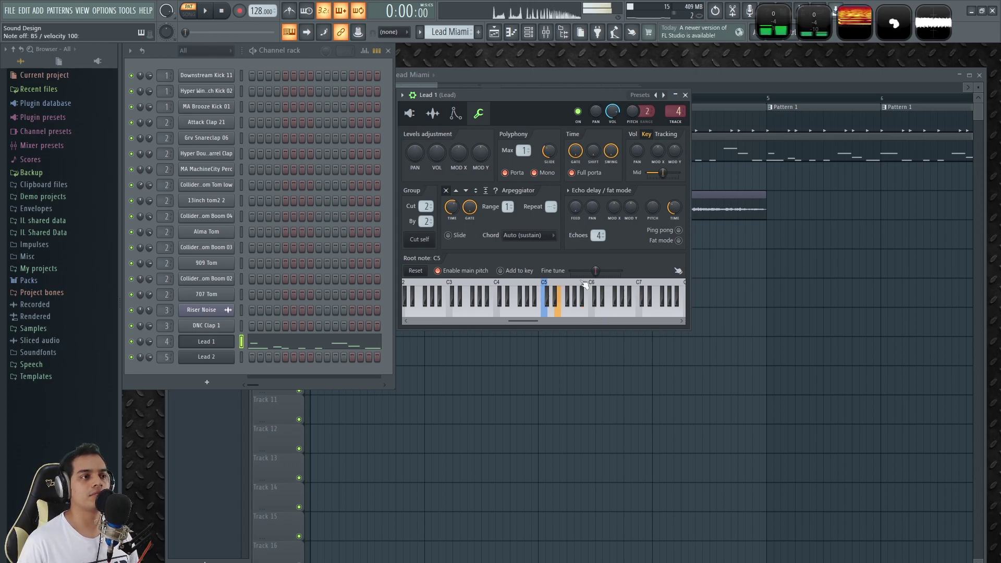
left_click_drag(553, 162, 551, 147)
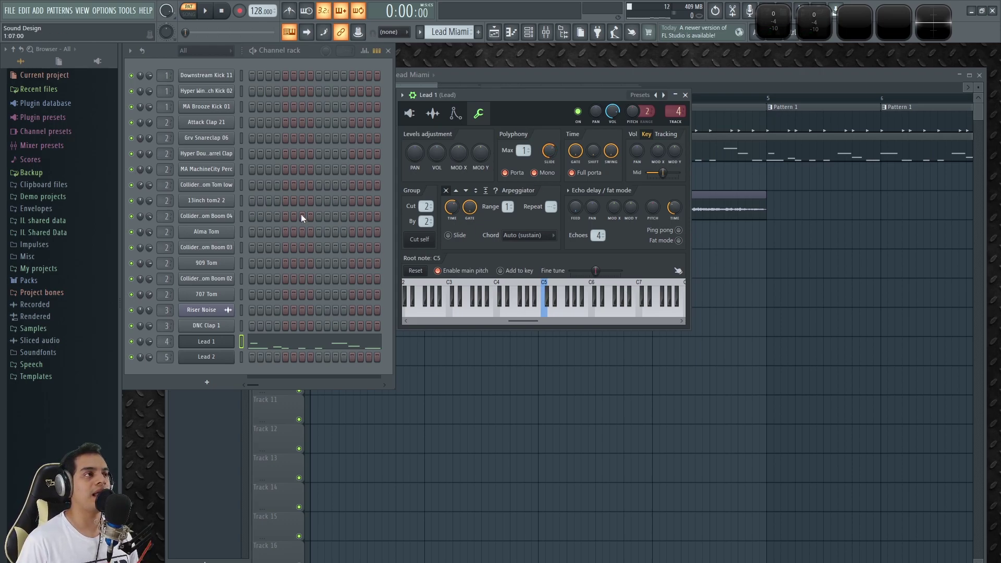
Step: Open Lead 1's Lead Miami melody in the piano roll for a closer look at its notes
left_click(277, 351)
scroll(234, 252, "up", 3)
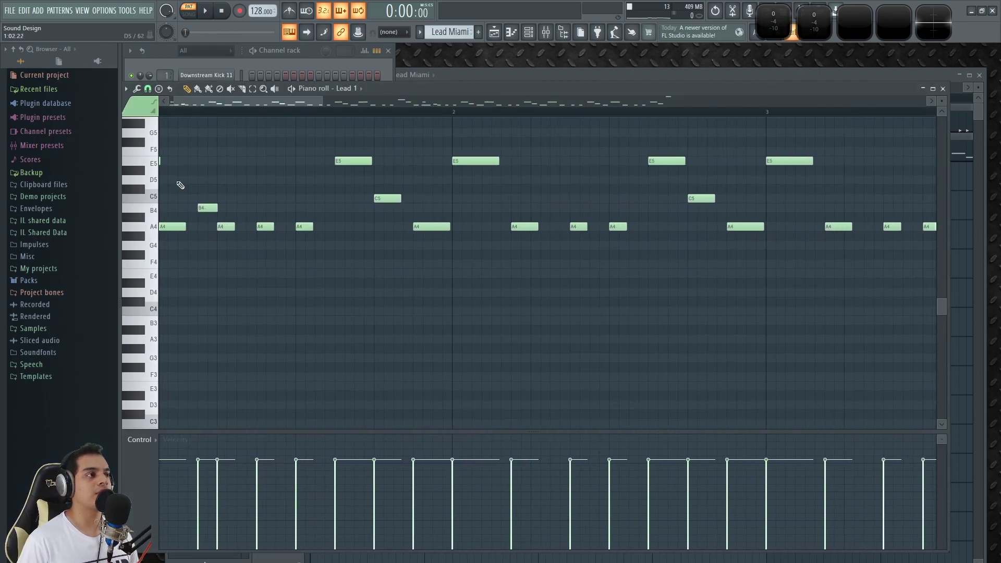
Step: Zoom in on the start of Lead 1's melody in the piano roll and play its opening notes
scroll(216, 105, "up", 3)
key("space")
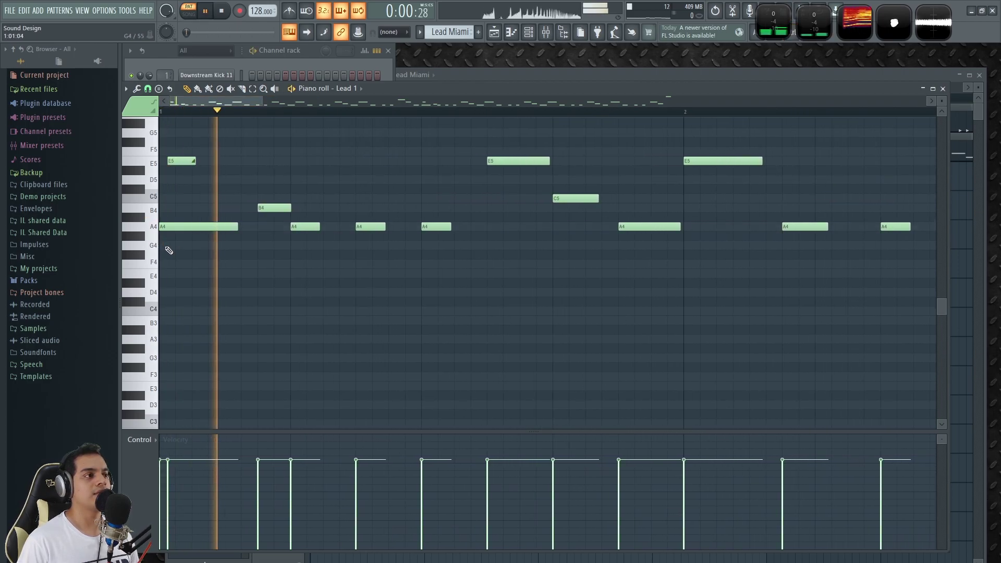
key("space")
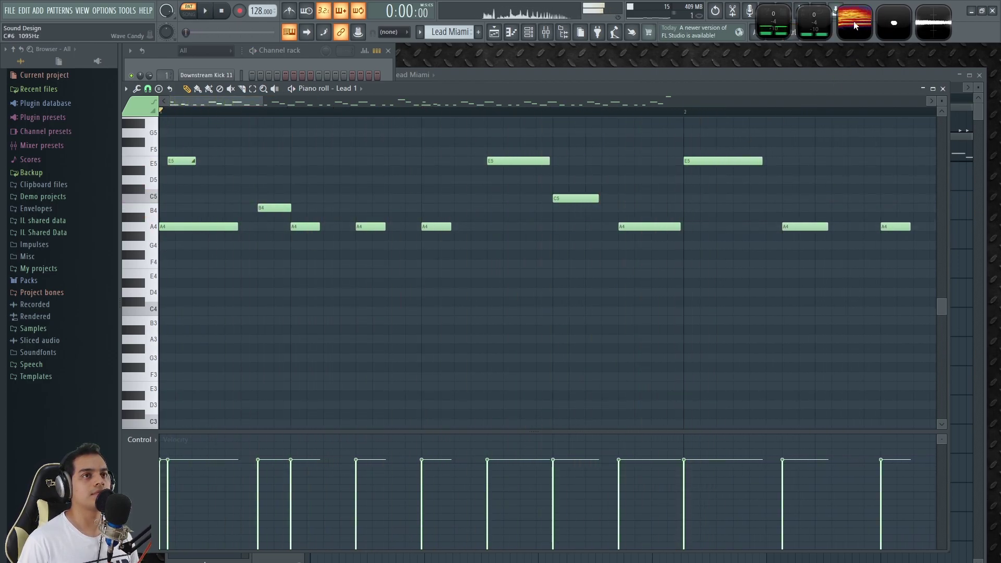
Step: Open the Wave Candy analyzer and Lead 1's channel settings, placing the analyzer beside the channel window
left_click(855, 21)
key("F6")
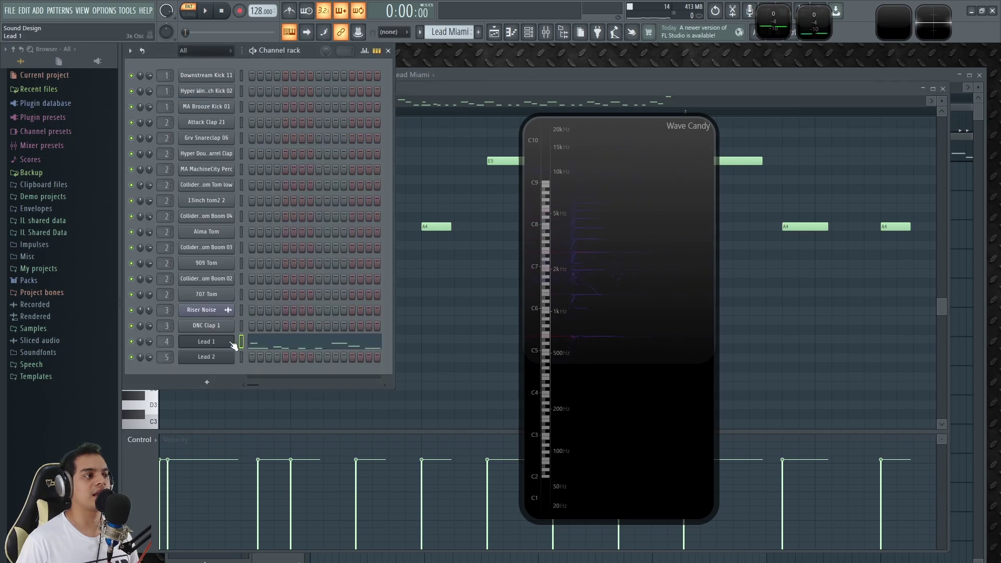
left_click(208, 345)
left_click_drag(577, 271, 774, 236)
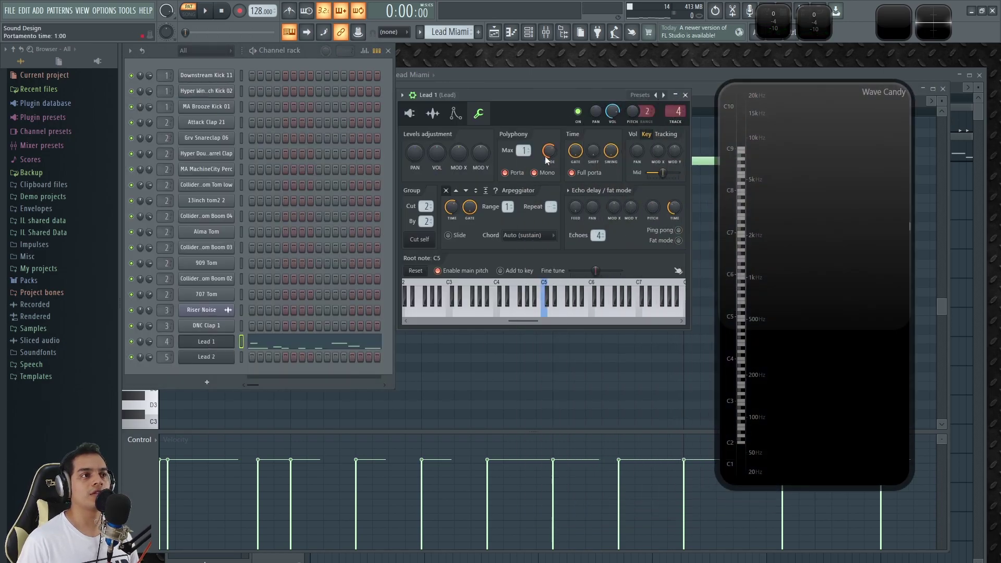
Step: Play test notes and the Lead Miami pattern through the analyzer while setting Lead 1's portamento time to 1:17
key("c")
key("e")
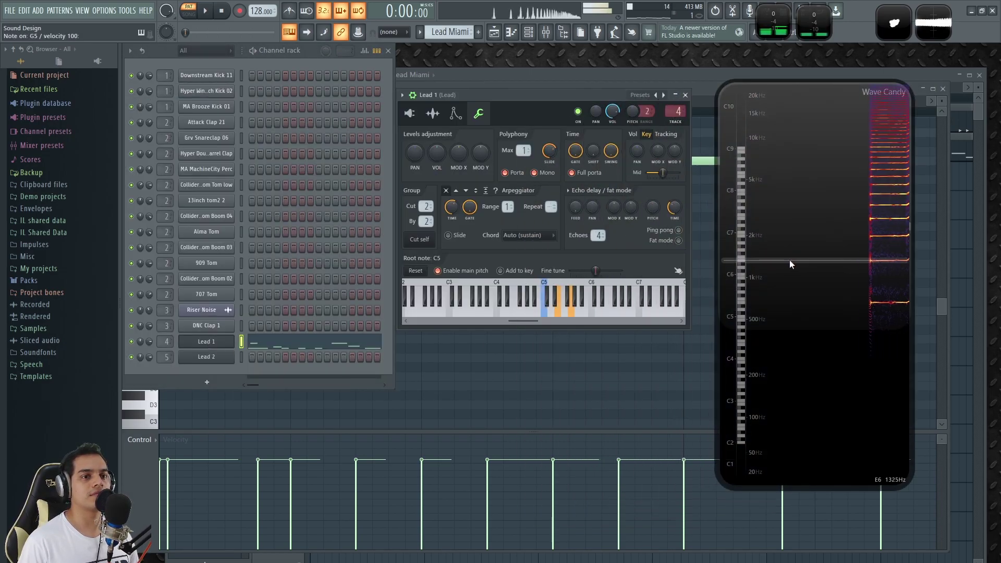
key("space")
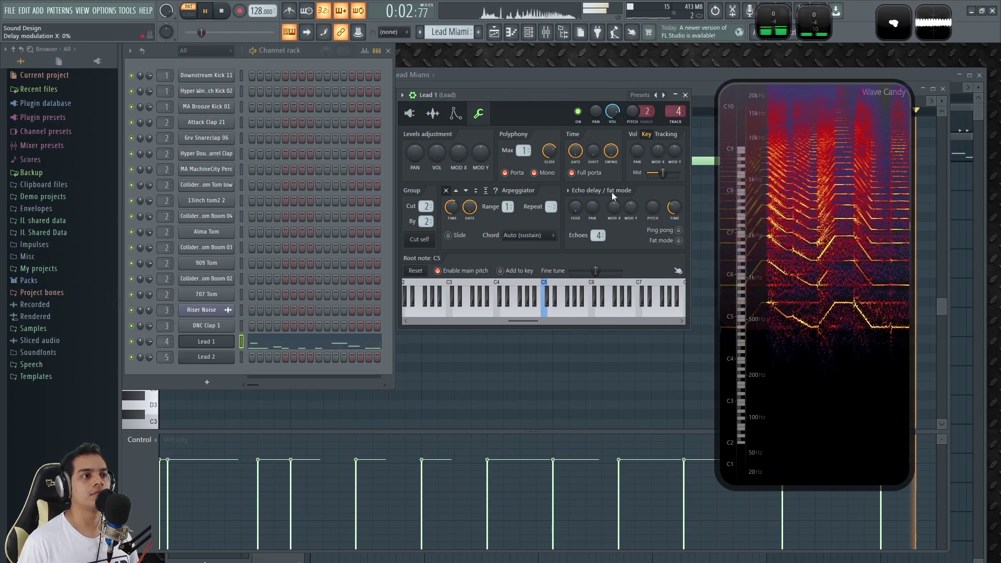
scroll(551, 153, "up", 2)
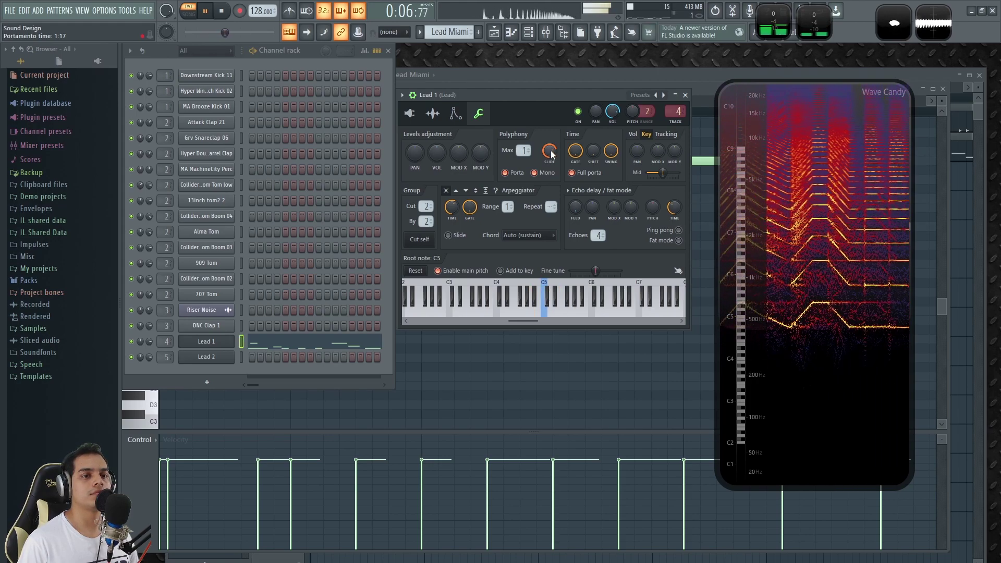
key("space")
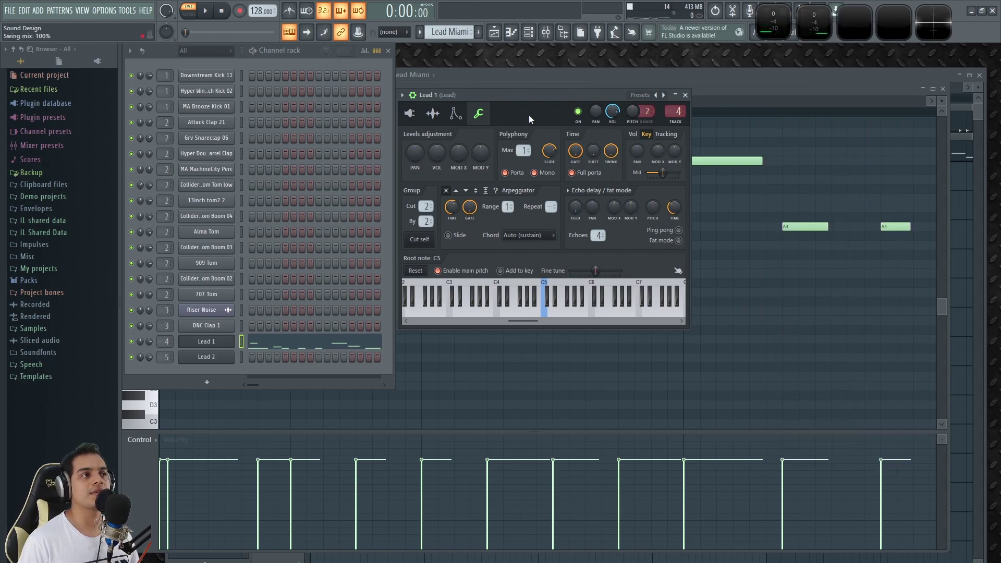
Step: Show Lead 1's 3x Osc oscillators and route the channel straight to the Master track
left_click(417, 115)
scroll(685, 103, "down", 4)
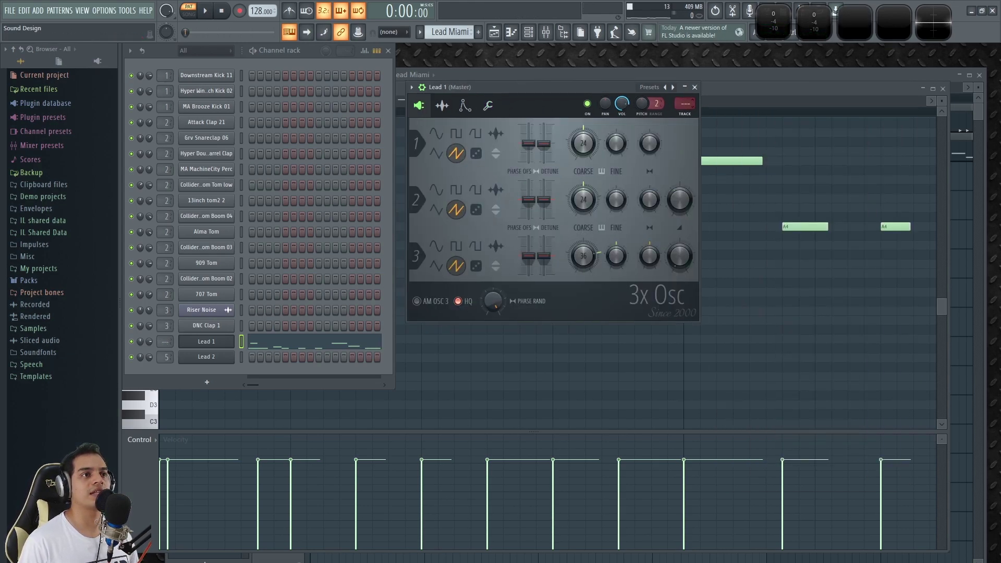
key("z")
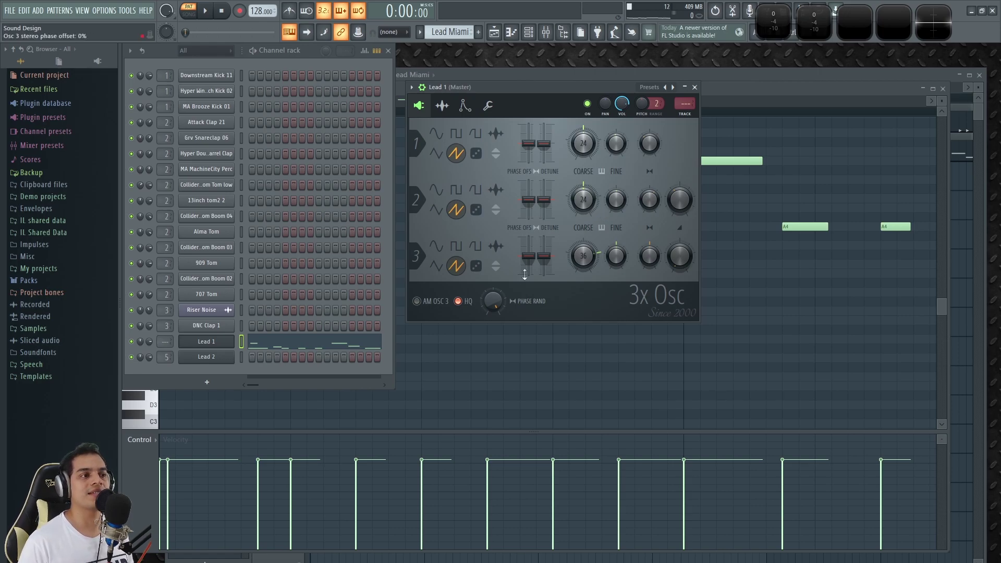
Step: Detune oscillators 1 and 2 in opposite directions and lower oscillator 3's coarse pitch to match the other two
key("z")
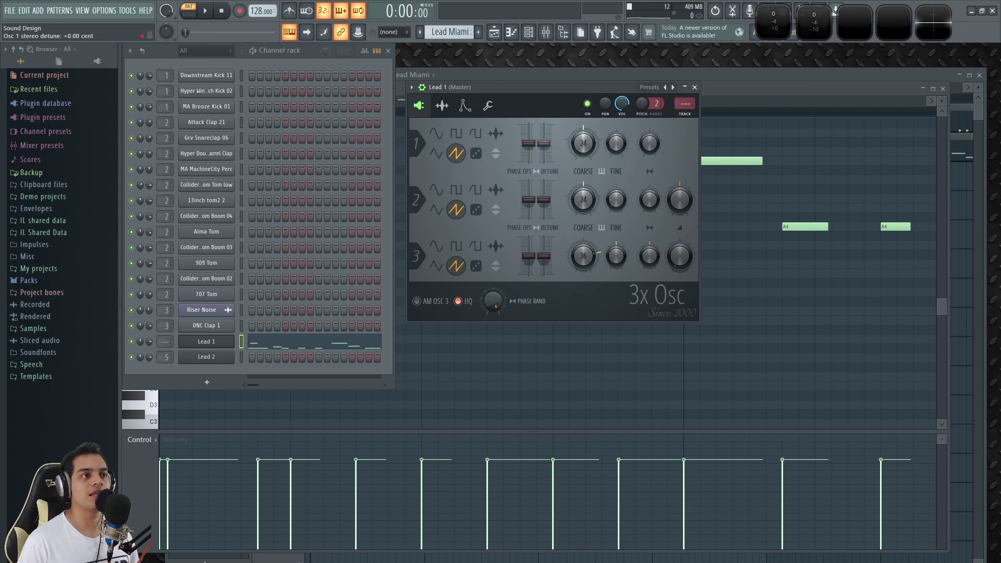
left_click_drag(543, 199, 543, 202)
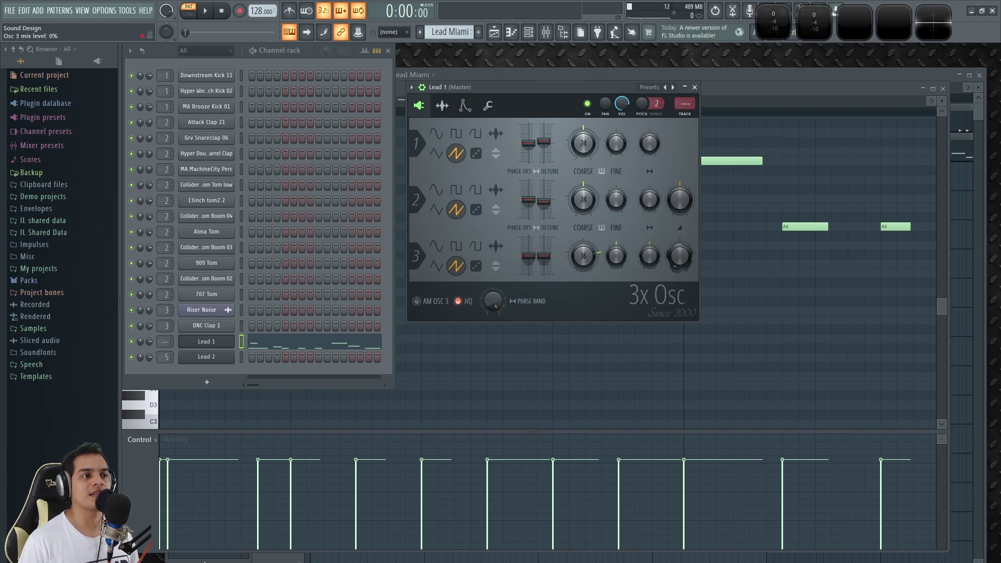
left_click_drag(583, 255, 584, 279)
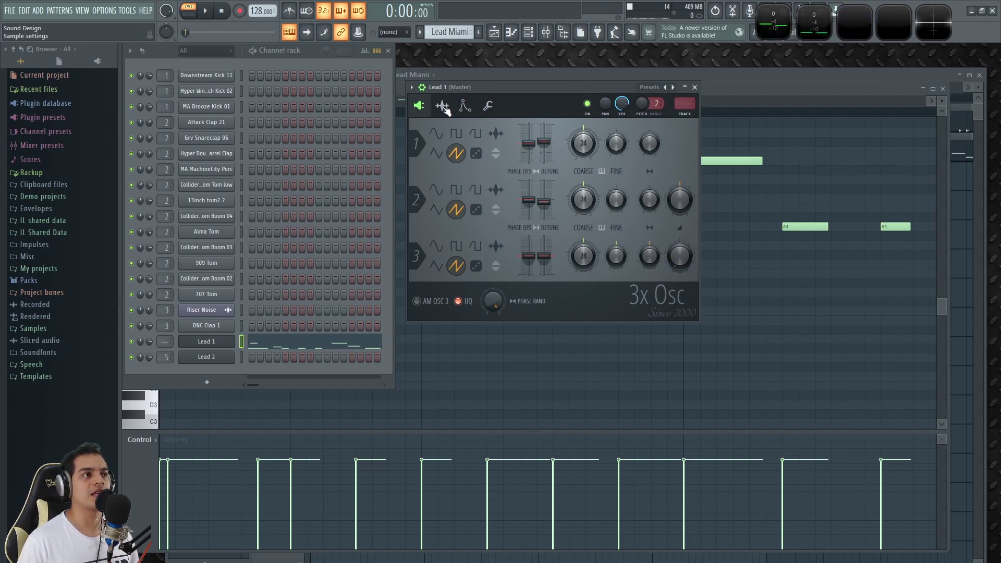
Step: Check Lead 1's sample settings and open its volume envelope settings
left_click(443, 106)
left_click(464, 106)
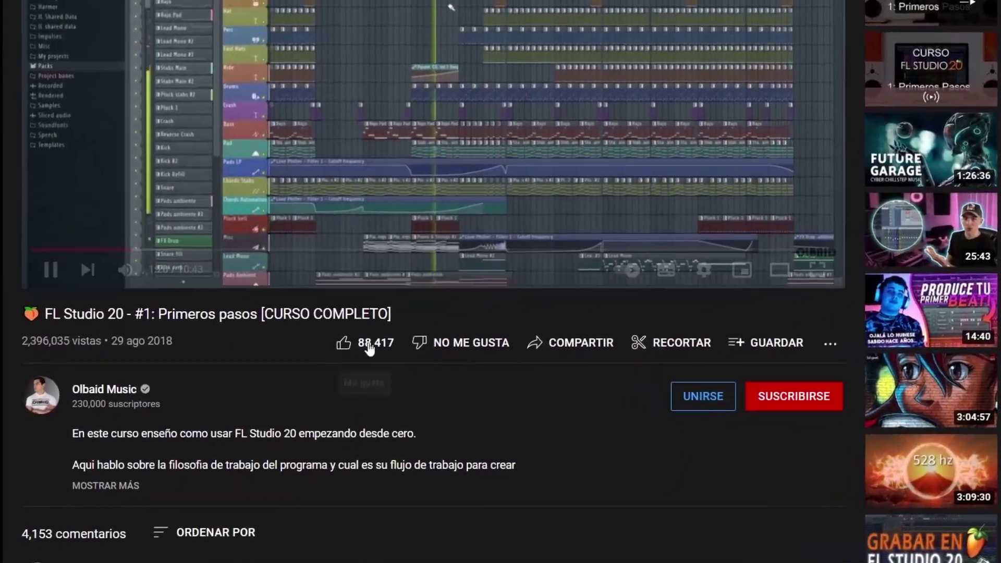
Step: On YouTube, like the FL Studio 20 course video and subscribe to Olbaid Music with all notifications on
left_click(369, 345)
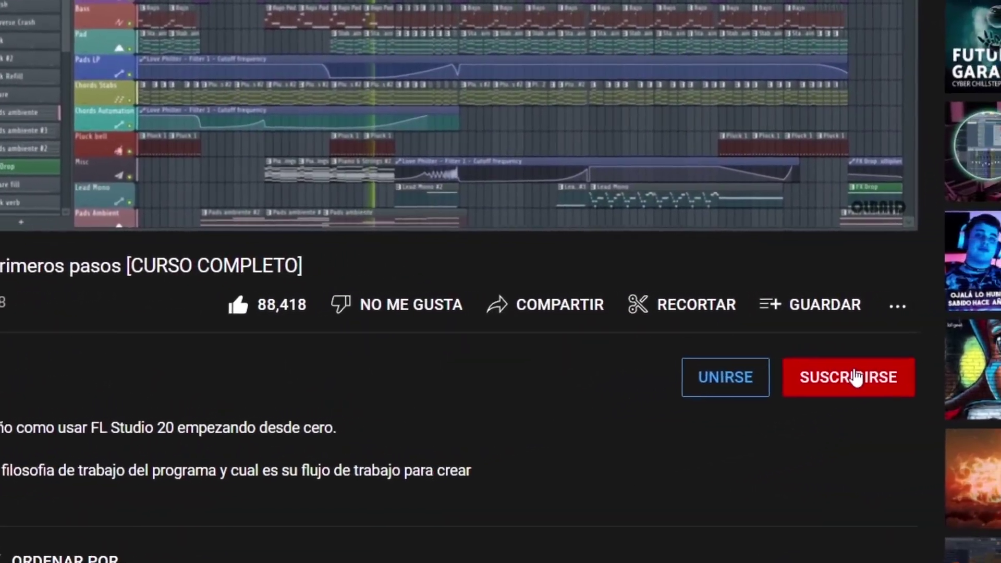
left_click(858, 376)
left_click(918, 377)
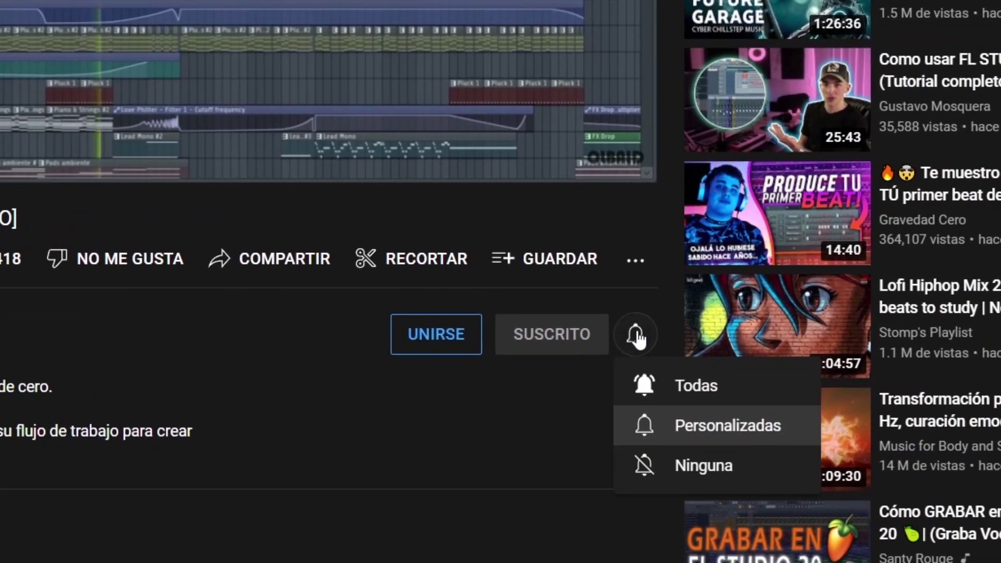
left_click(683, 380)
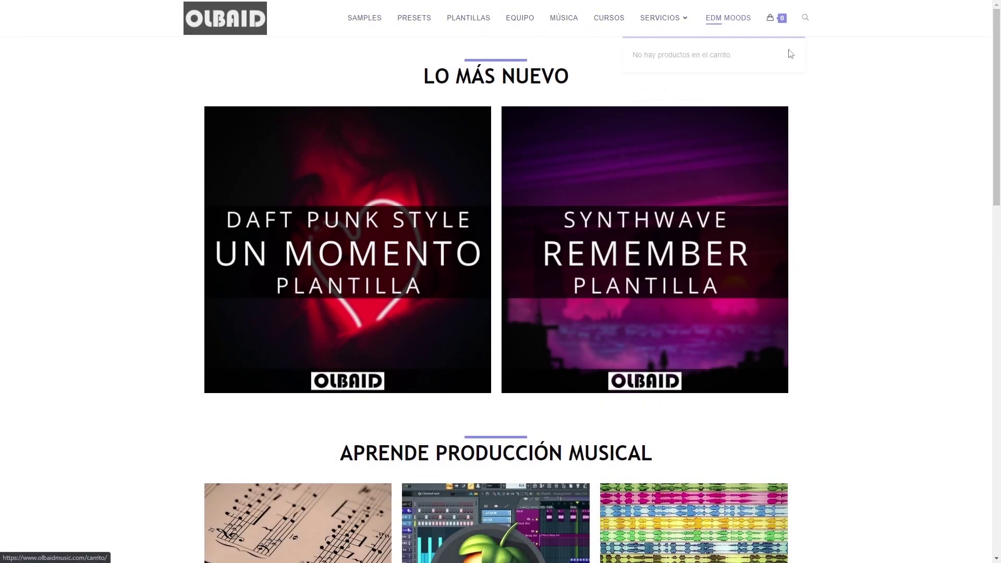
Step: Look through the Olbaid website's home page, from its newest templates and courses down to the studio equipment section
scroll(875, 307, "down", 10)
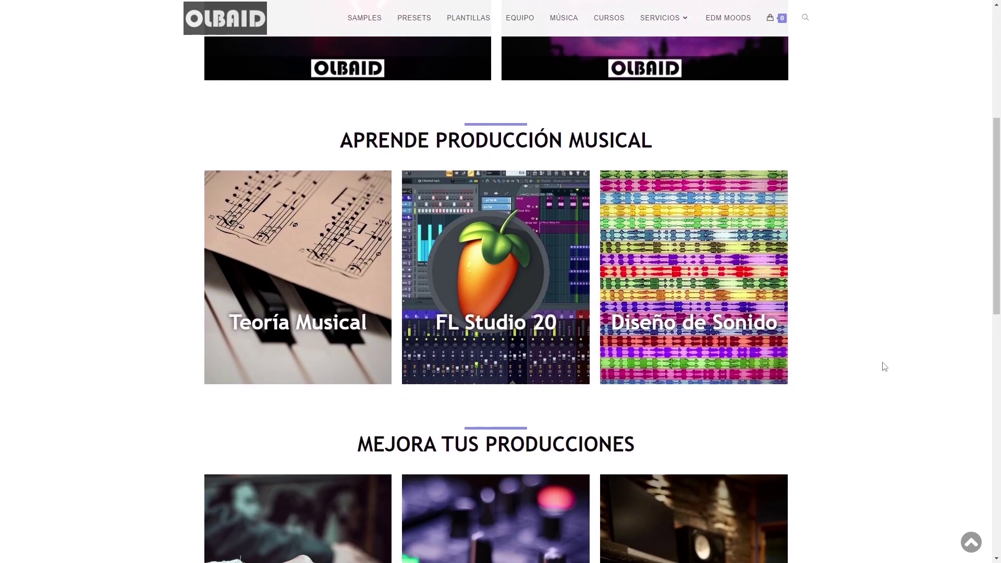
scroll(875, 398, "down", 7)
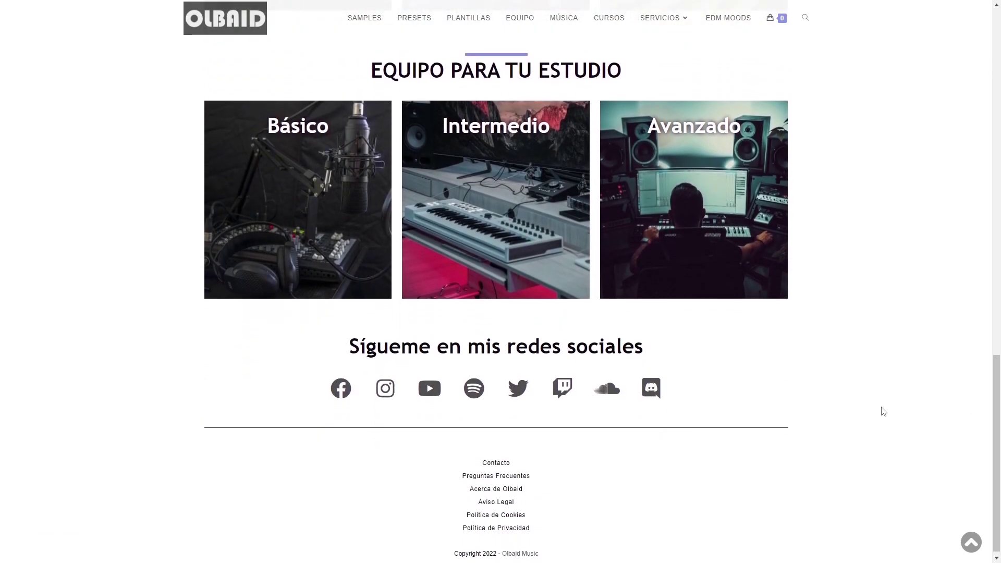
scroll(885, 411, "up", 5)
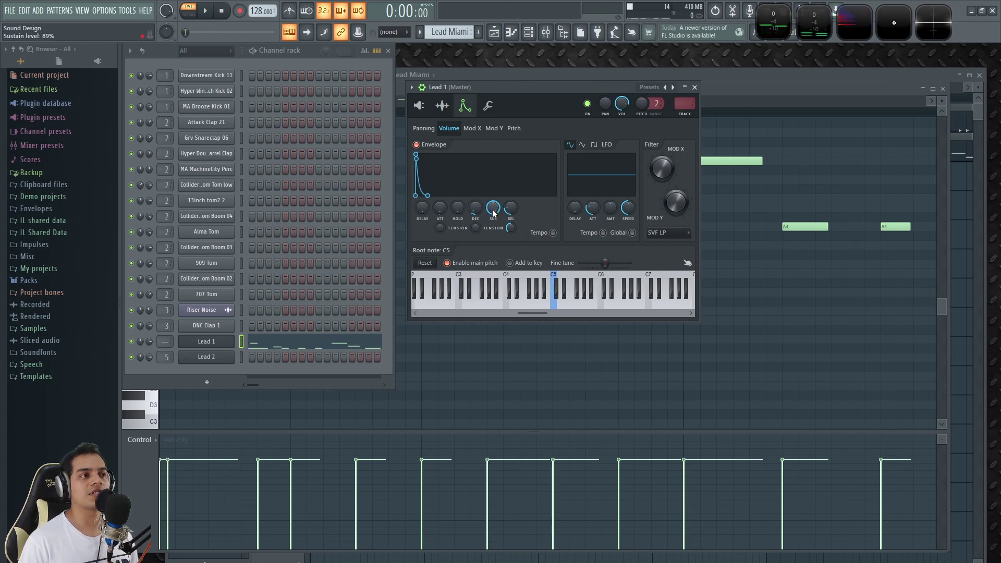
Step: Back in FL Studio, set Lead 1's volume envelope decay to 38% and attack to 1% while playing notes and the pattern
key("e")
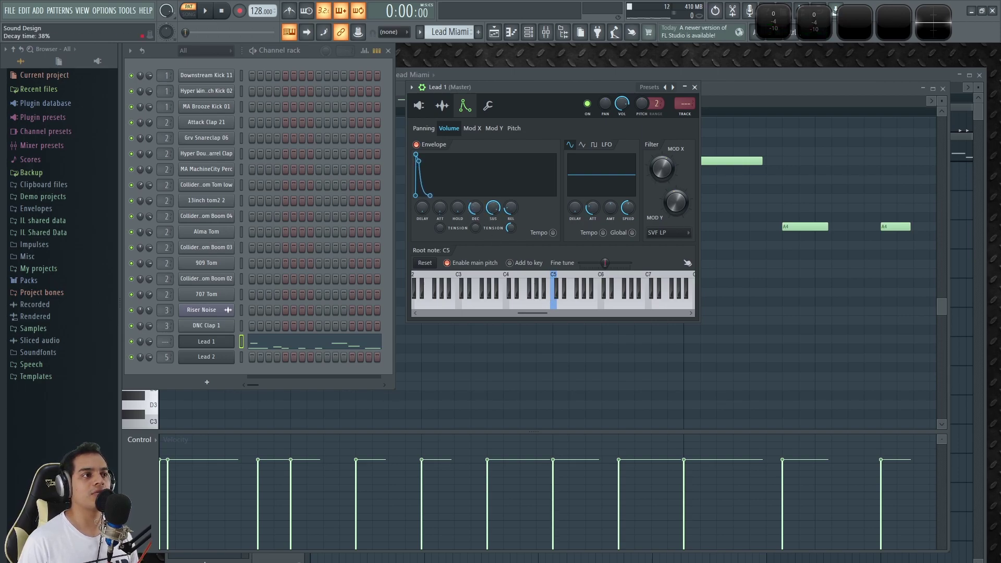
key("w")
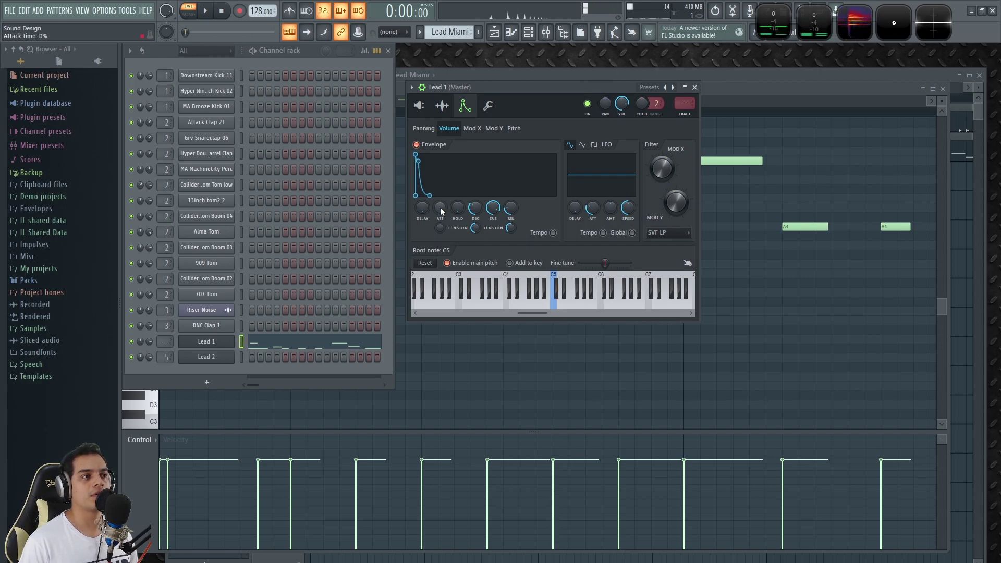
key("space")
left_click_drag(441, 208, 442, 206)
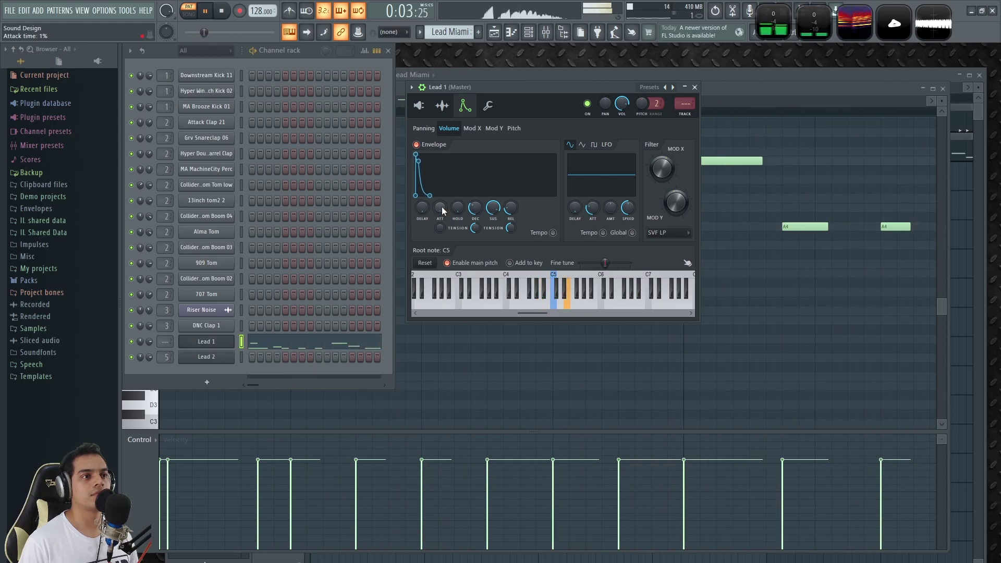
key("space")
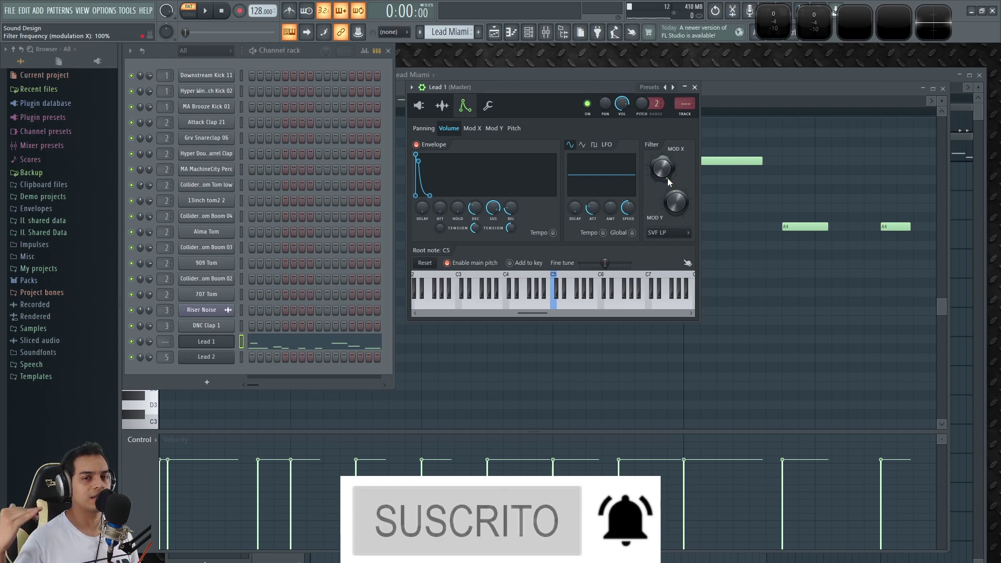
Step: Try Lead 1's filter frequency at 63% and look through its Mod X, Mod Y, volume and panning envelopes
mouse_move(667, 177)
left_mouse_down()
mouse_move(667, 194)
mouse_move(667, 175)
left_mouse_up()
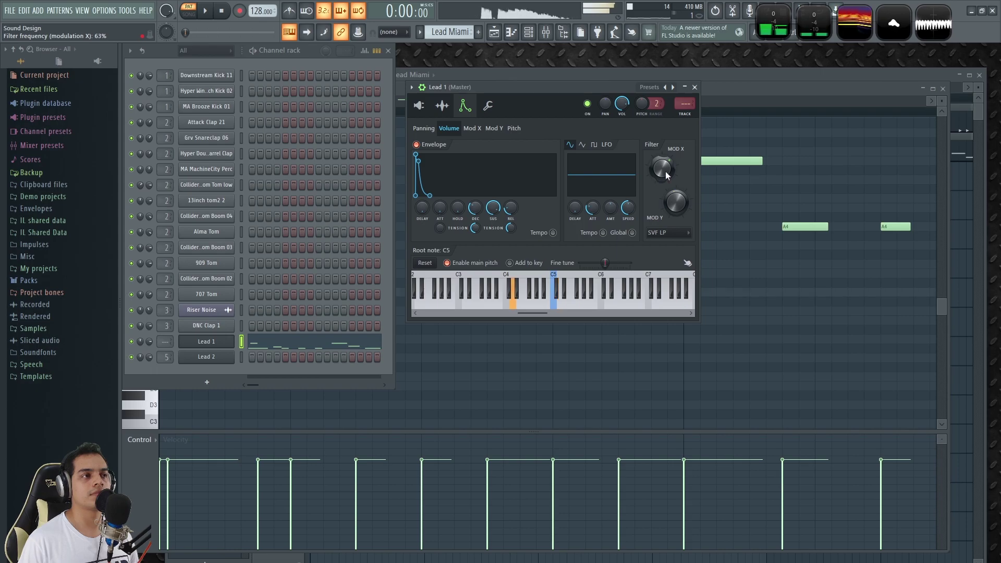
left_click(474, 129)
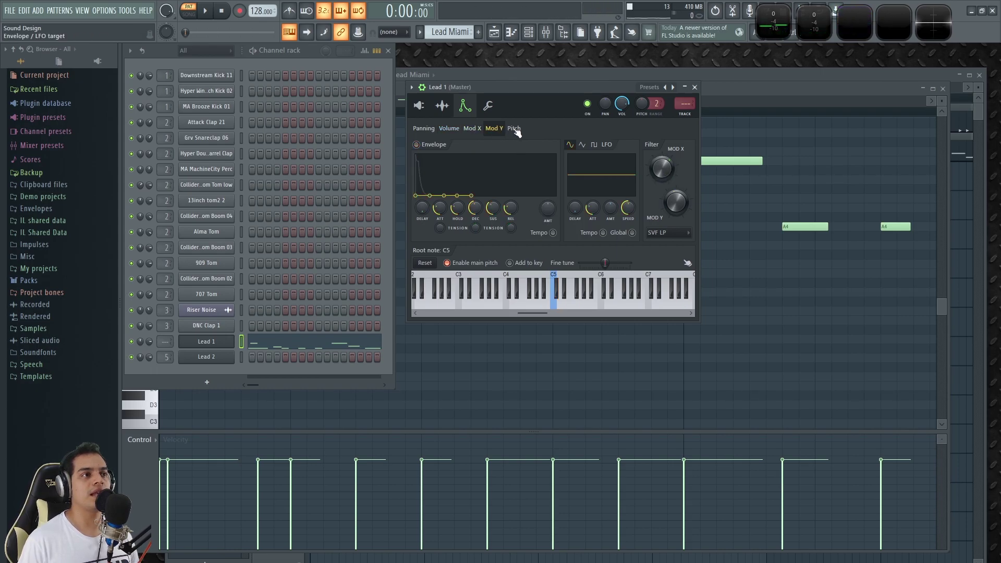
left_click(449, 128)
left_click(424, 129)
Step: Route Lead 1 to mixer track 4 and bypass every effect loaded there except Fruity WaveShaper
left_click(418, 106)
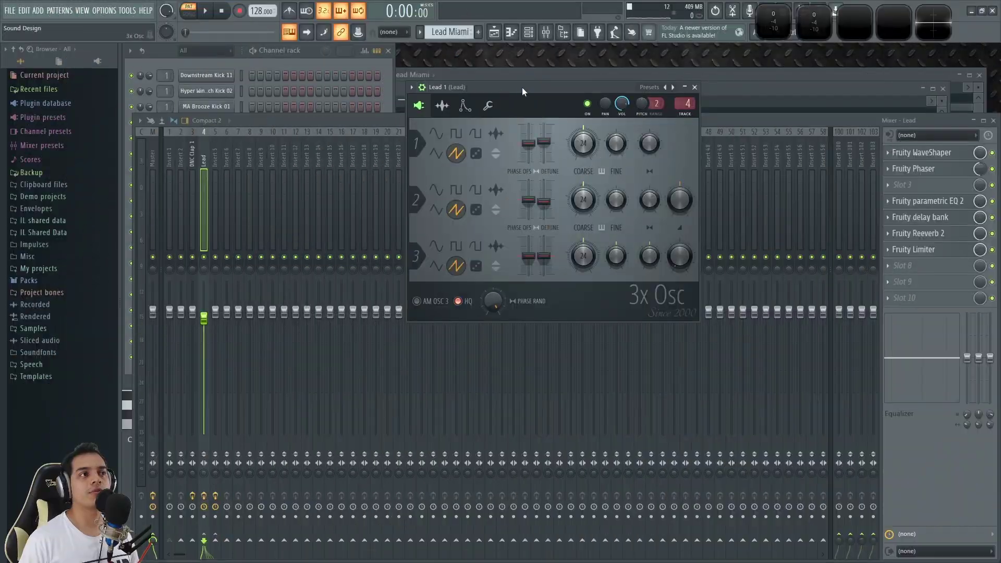
left_click_drag(521, 87, 508, 49)
left_click(992, 169)
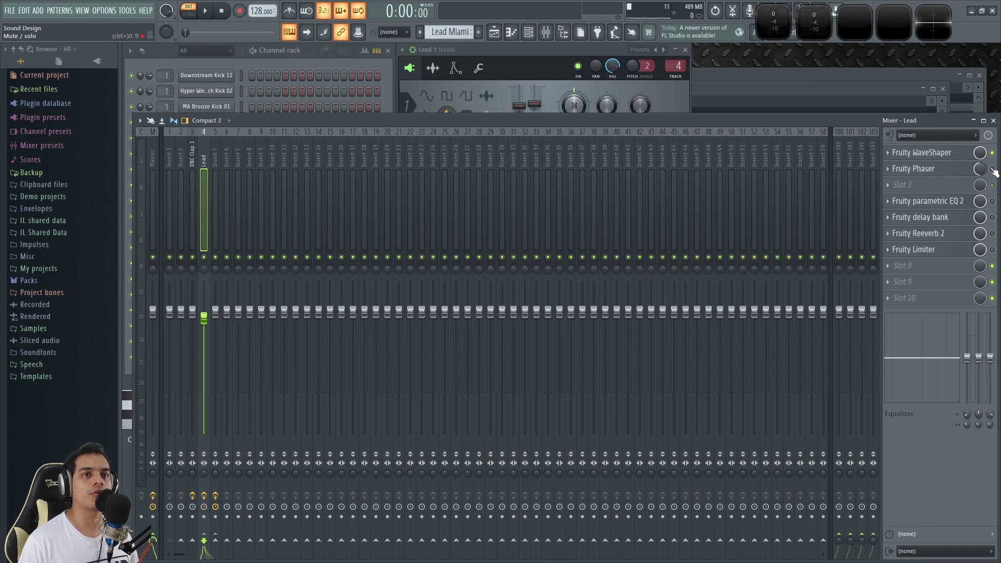
Step: Open the Lead track's Fruity WaveShaper and enlarge its window to show the distortion curve clearly
left_click(945, 154)
left_click_drag(508, 127, 463, 134)
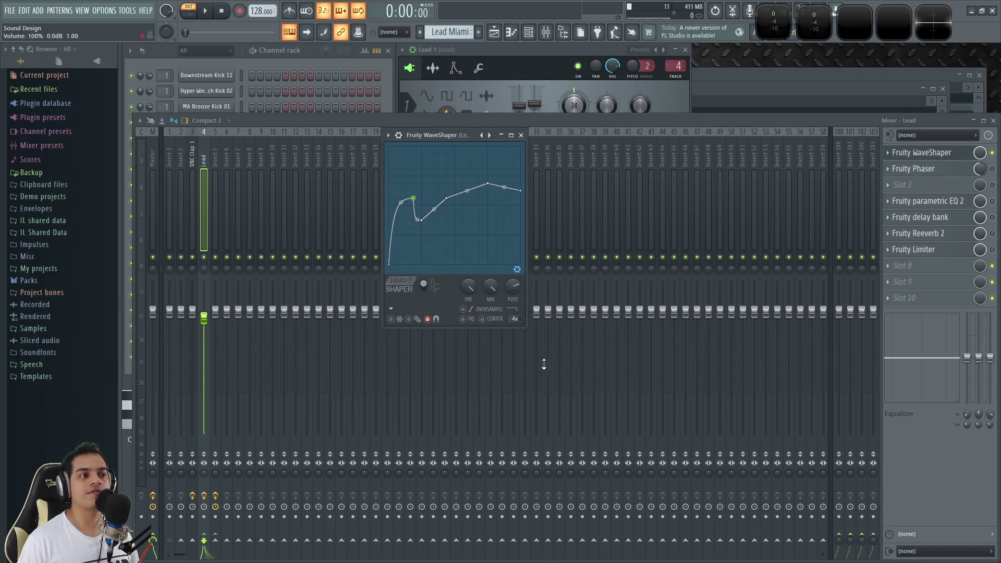
left_click_drag(526, 328, 678, 477)
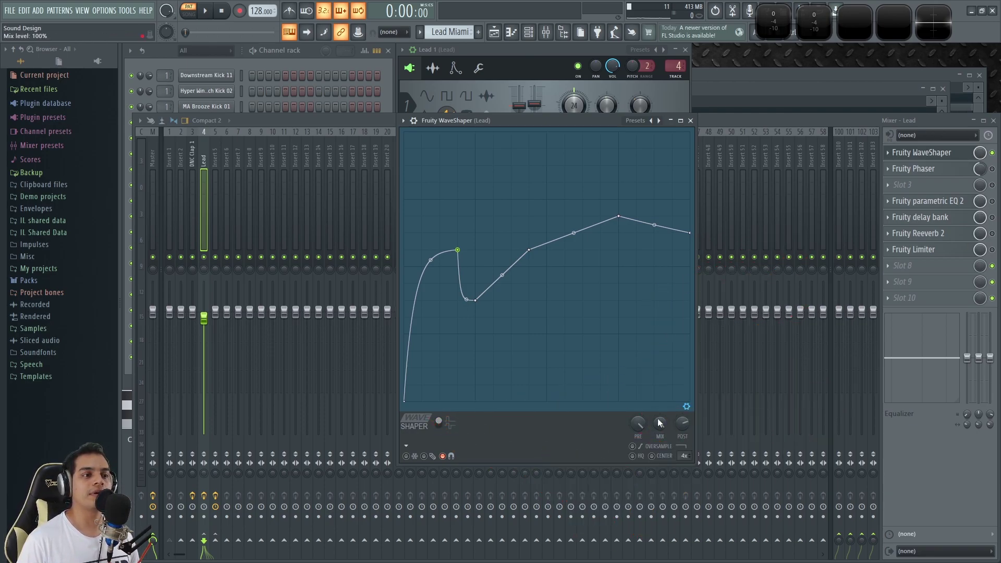
Step: Test the WaveShaper's mix level with the pattern playing and lower the curve's second point close to the neighbouring dip
key("space")
left_click_drag(660, 423, 659, 459)
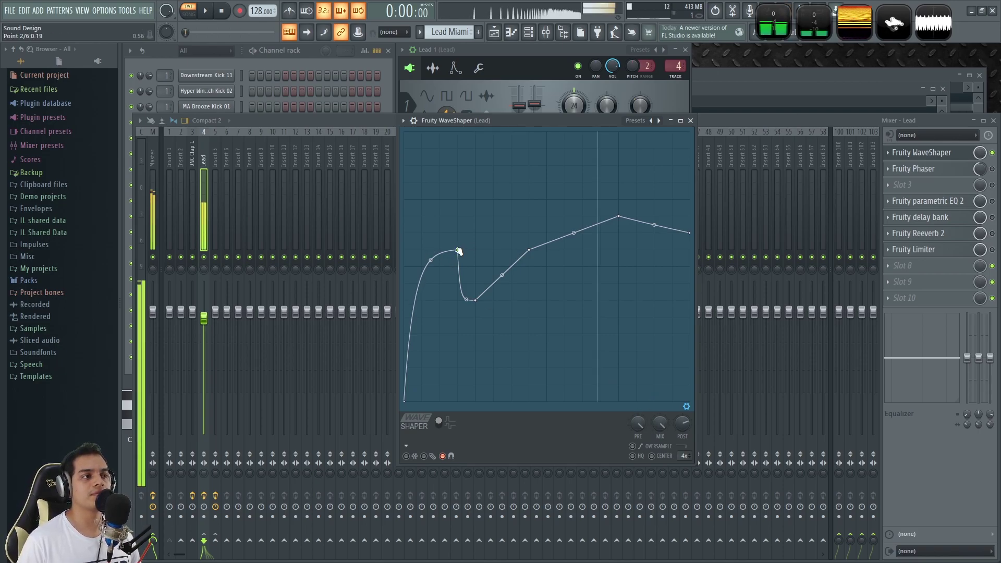
mouse_move(457, 249)
left_mouse_down()
mouse_move(475, 300)
mouse_move(440, 350)
mouse_move(440, 304)
mouse_move(476, 299)
mouse_move(458, 241)
left_mouse_up()
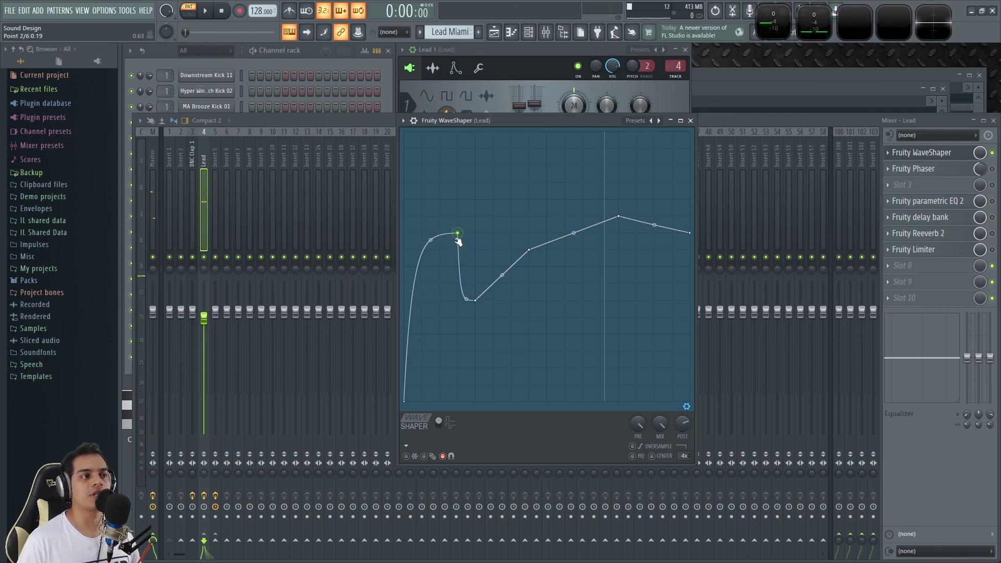
left_click_drag(459, 235, 458, 285)
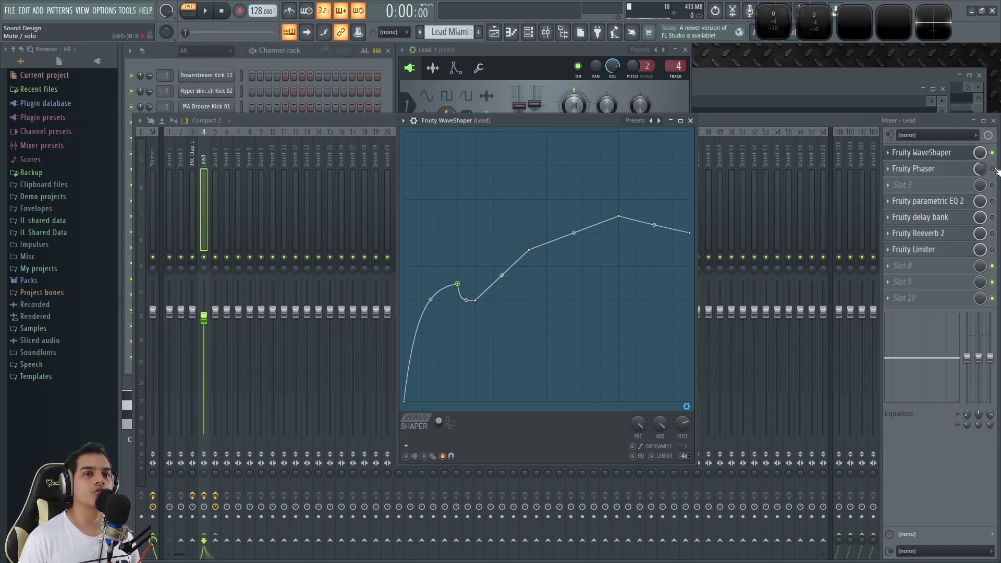
Step: Enable Fruity Phaser on the Lead track, view its settings while playing a test note, and close it
left_click(927, 168)
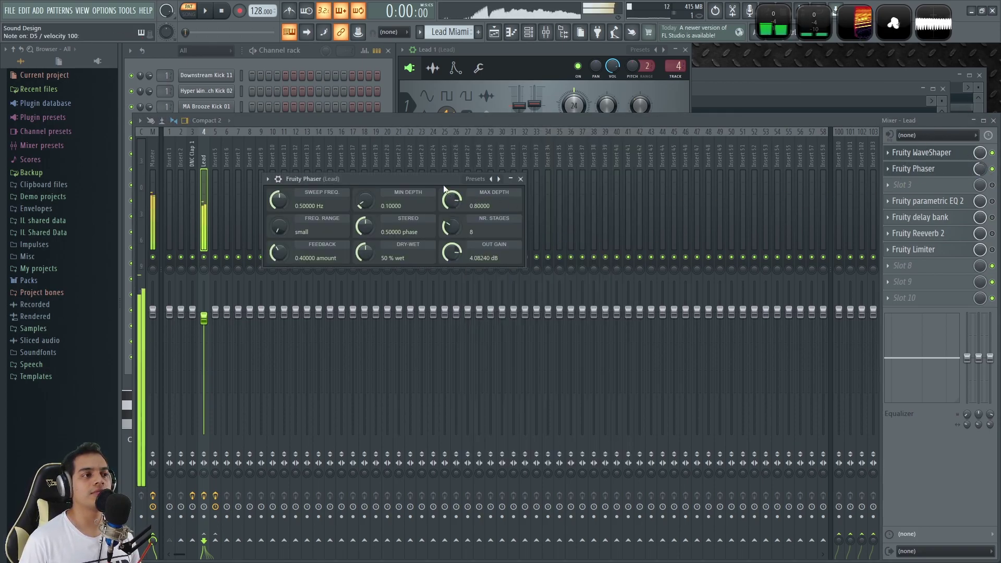
left_click(923, 169)
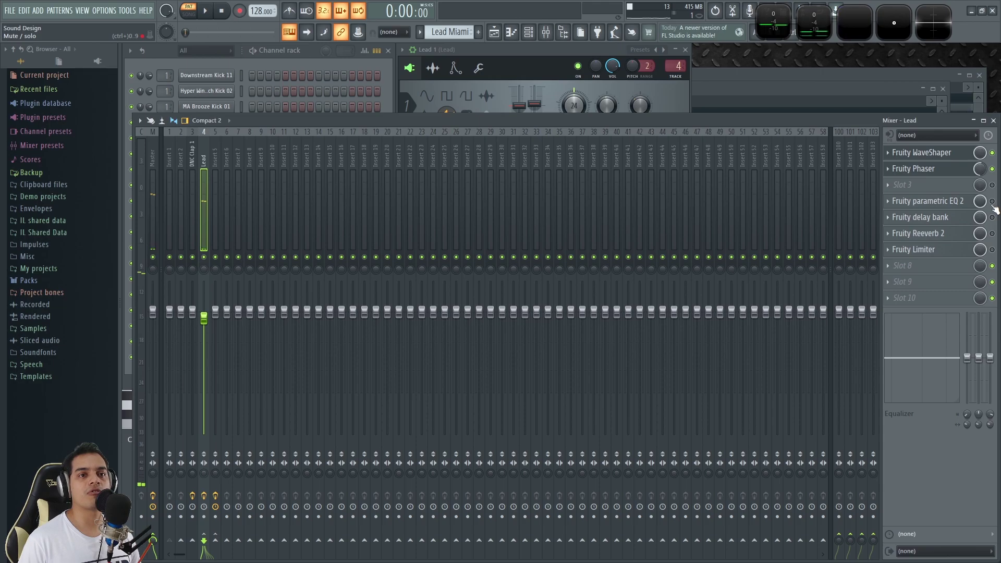
Step: Enable Fruity Parametric EQ 2 on the Lead track, view its curve, and bring up the Wave Candy spectrum beside the effect slots
left_click(950, 203)
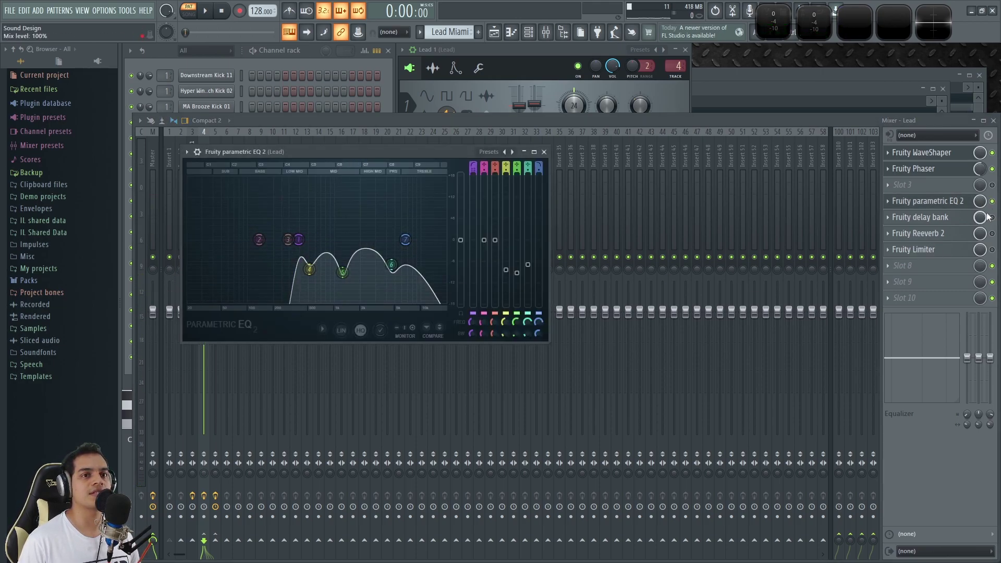
left_click(927, 201)
left_click(856, 23)
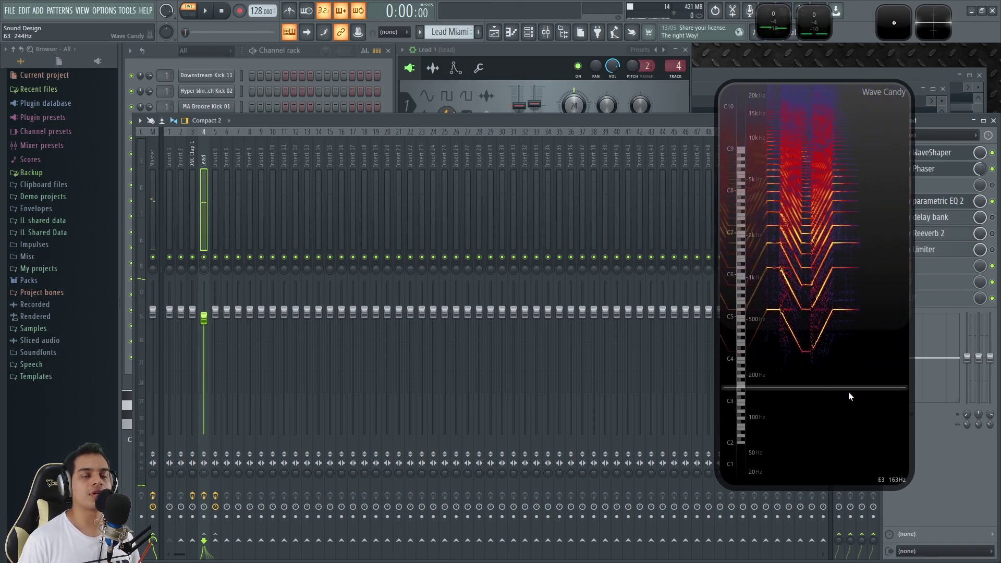
left_click_drag(849, 392, 823, 382)
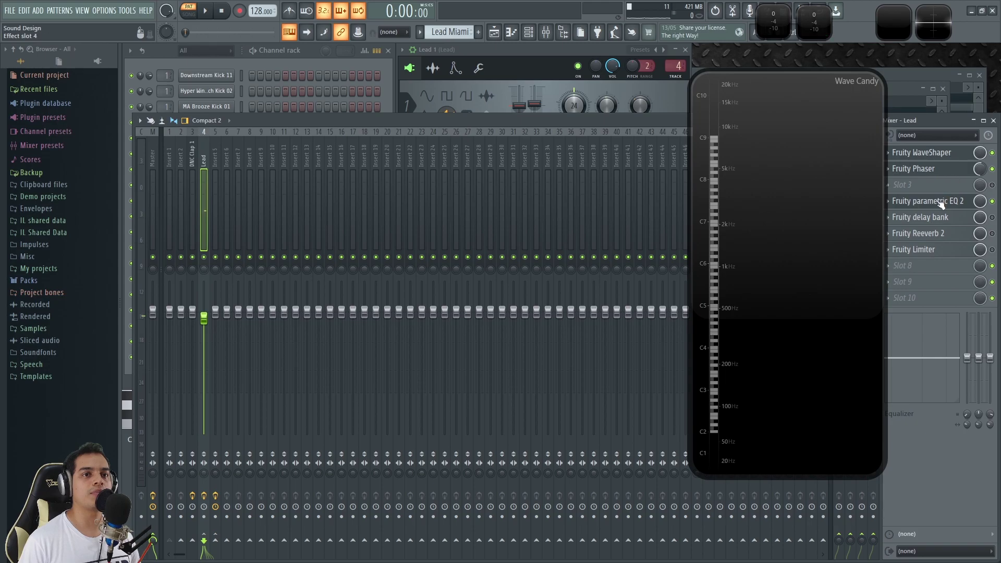
Step: Raise the EQ's high-cut band frequency slightly while playing notes against the spectrum, and close the analyzer
left_click(925, 201)
left_click_drag(538, 322, 537, 322)
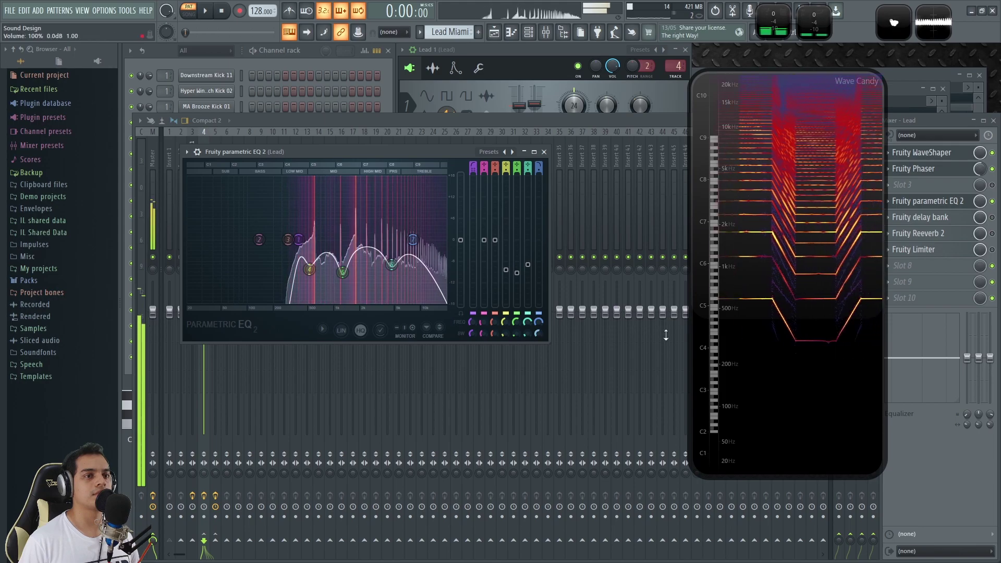
left_click(842, 204)
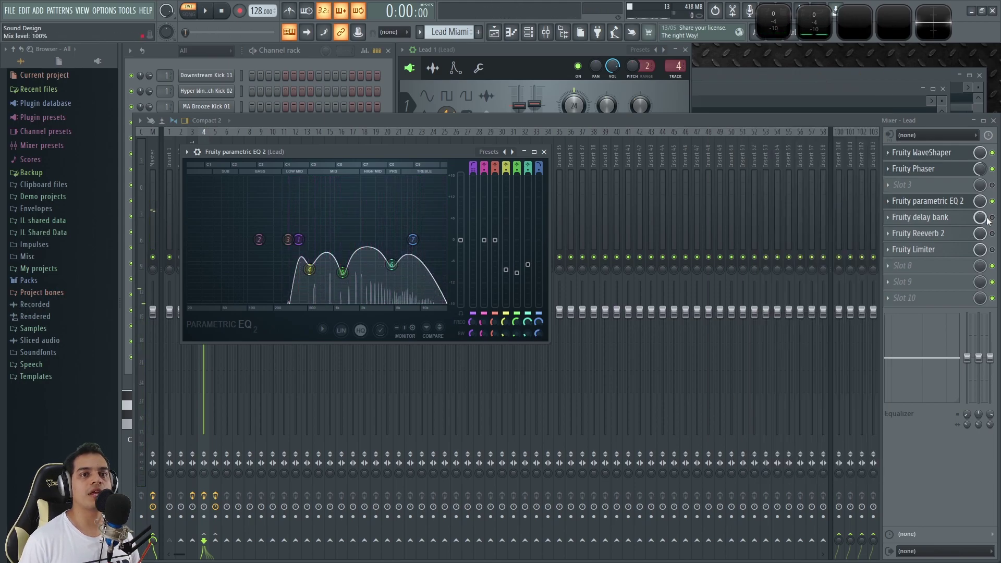
Step: Enable Fruity Delay Bank, Fruity Reeverb 2 and Fruity Limiter on the Lead track, viewing the delay's settings
left_click(949, 223)
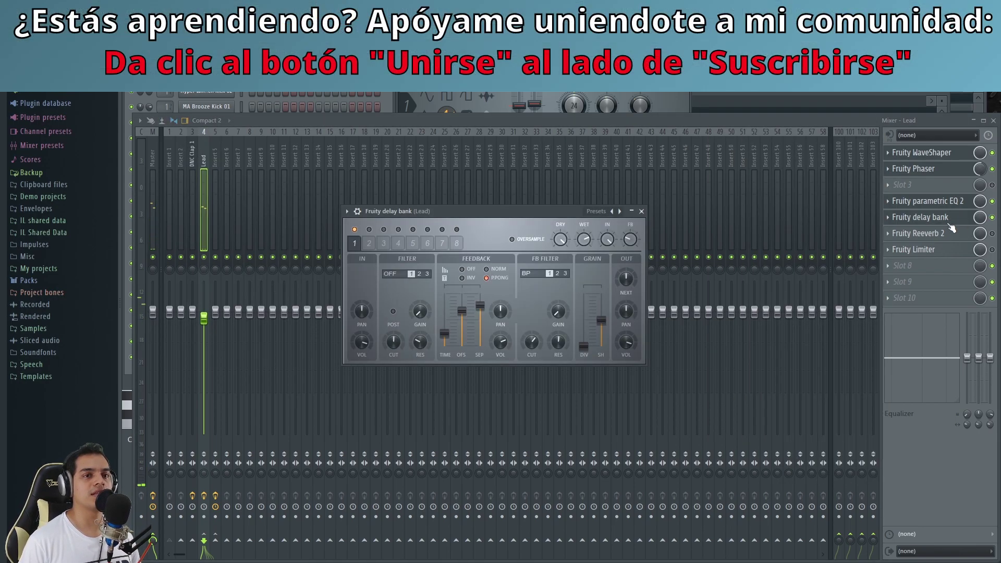
left_click(994, 236)
left_click(992, 249)
Step: Examine the Lead track's Fruity Limiter compression while the pattern plays, bring up the Channel rack and stop playback
left_click(943, 254)
left_click_drag(389, 126, 439, 166)
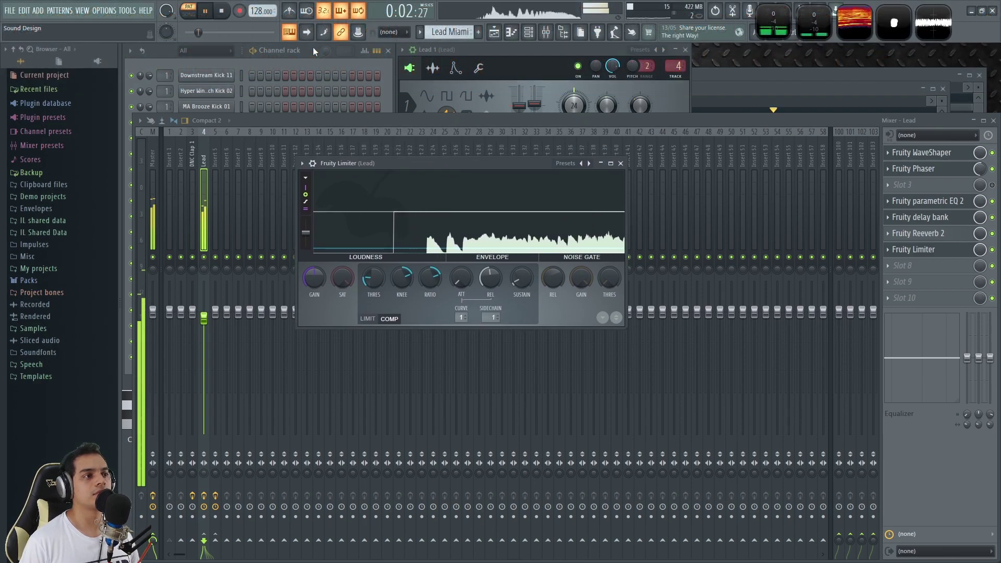
left_click(313, 47)
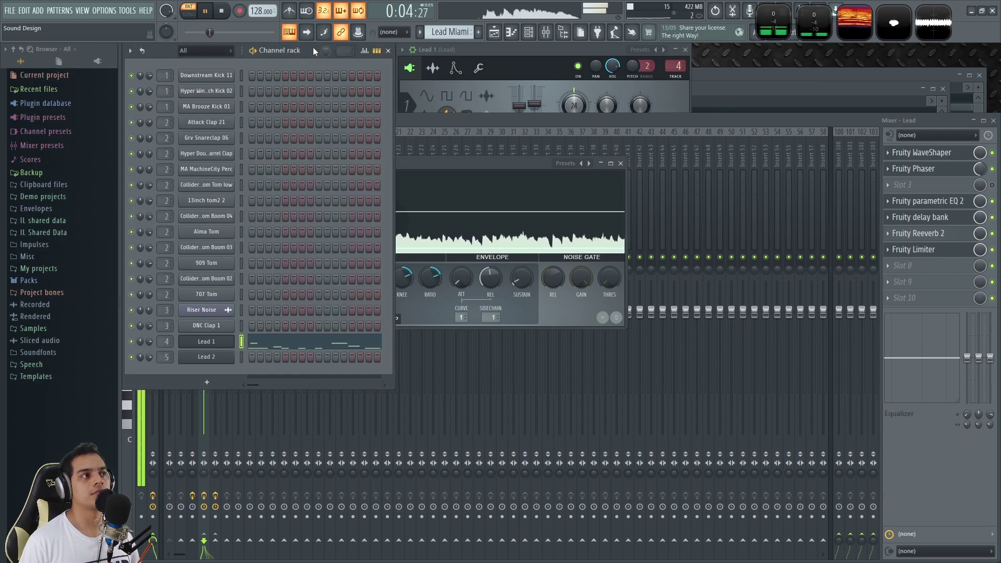
key("space")
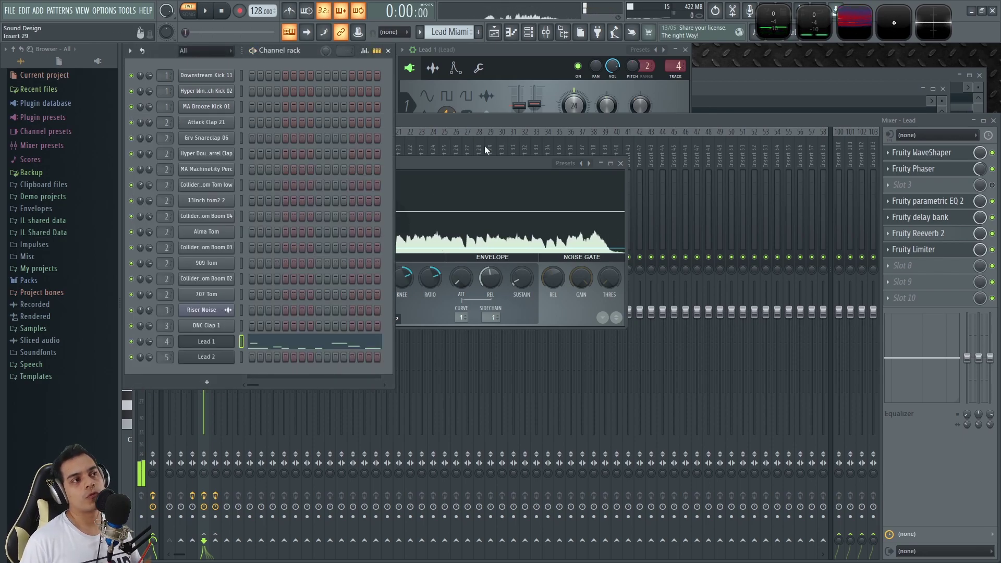
Step: Open Lead 2's Vital synth, hide the wrapper's settings row and position the window to show all its controls
left_click(234, 339)
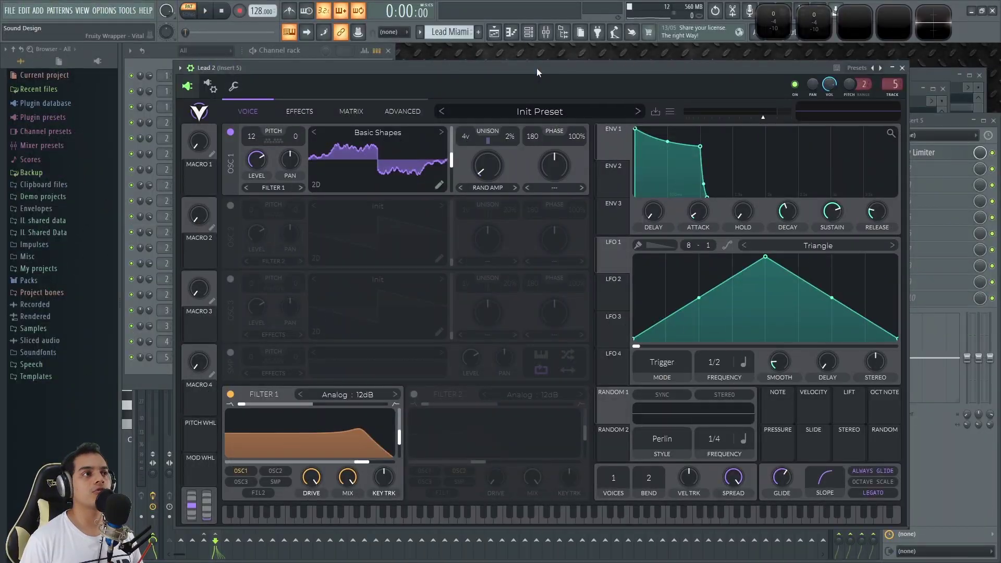
left_click(180, 67)
left_click_drag(320, 64, 349, 87)
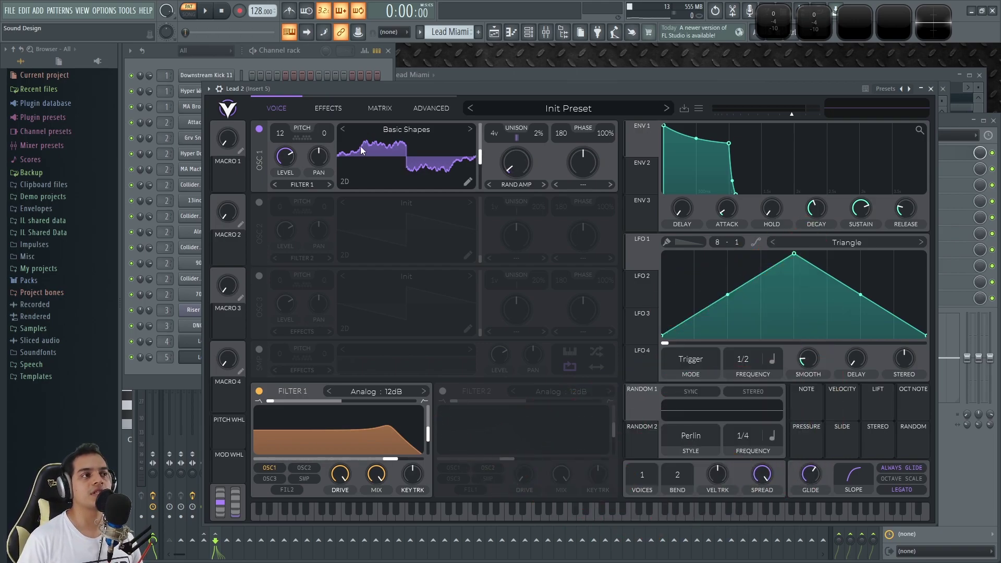
left_click_drag(499, 79, 495, 68)
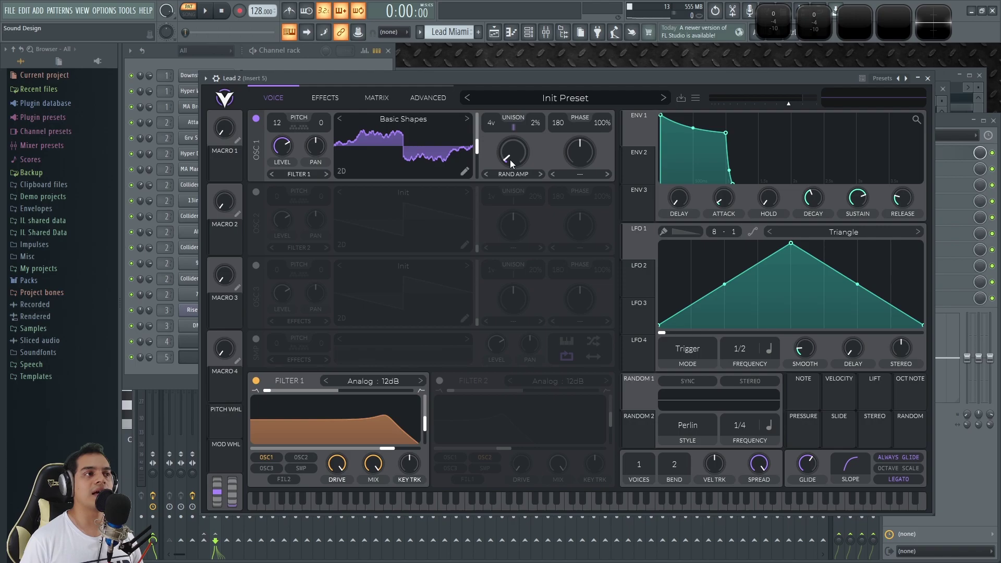
Step: Compare Oscillator 1's Random Amplitude morph at 0% and 5% while playing test notes
left_click_drag(510, 159, 515, 179)
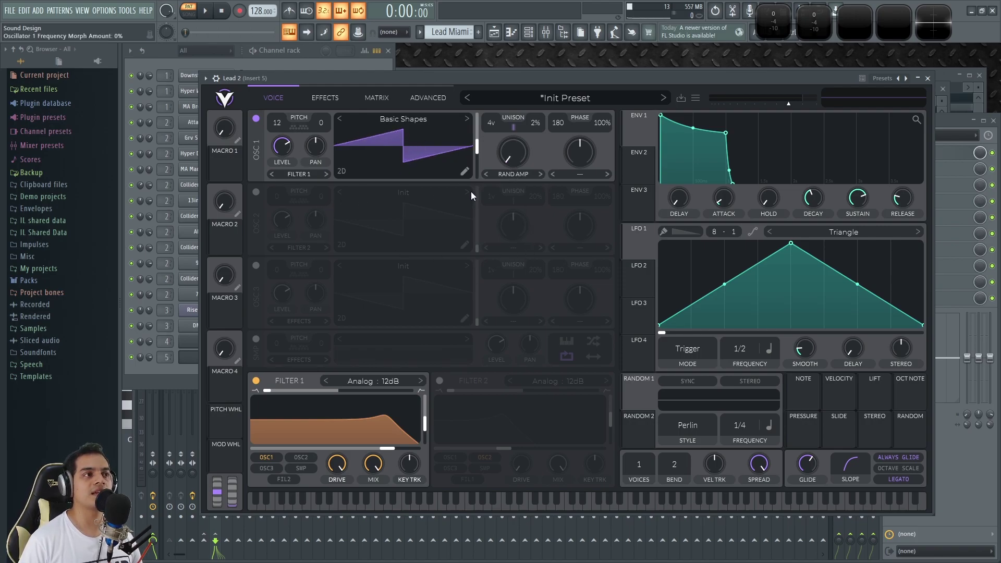
key("c")
left_click_drag(515, 156, 515, 196)
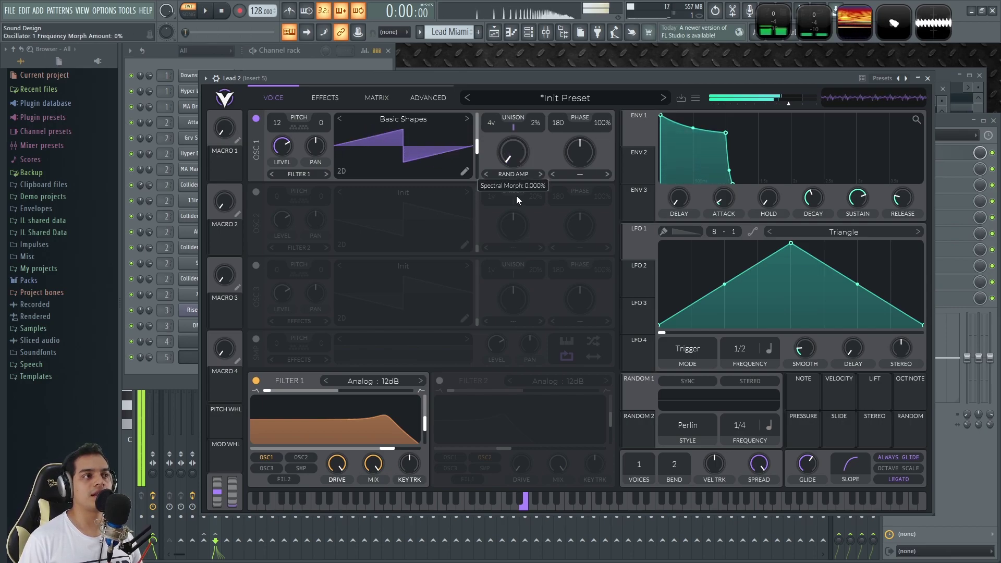
left_click_drag(517, 158, 520, 157)
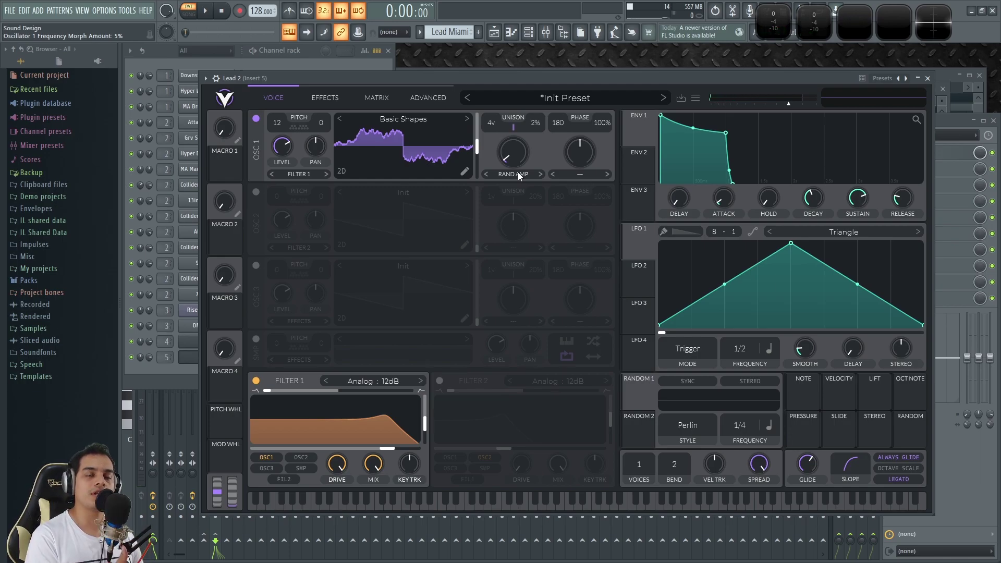
key("c")
Step: Show the Wave Candy spectrum and fine-tune Oscillator 1's Random Amplitude morph to a low amount while playing notes
mouse_move(855, 22)
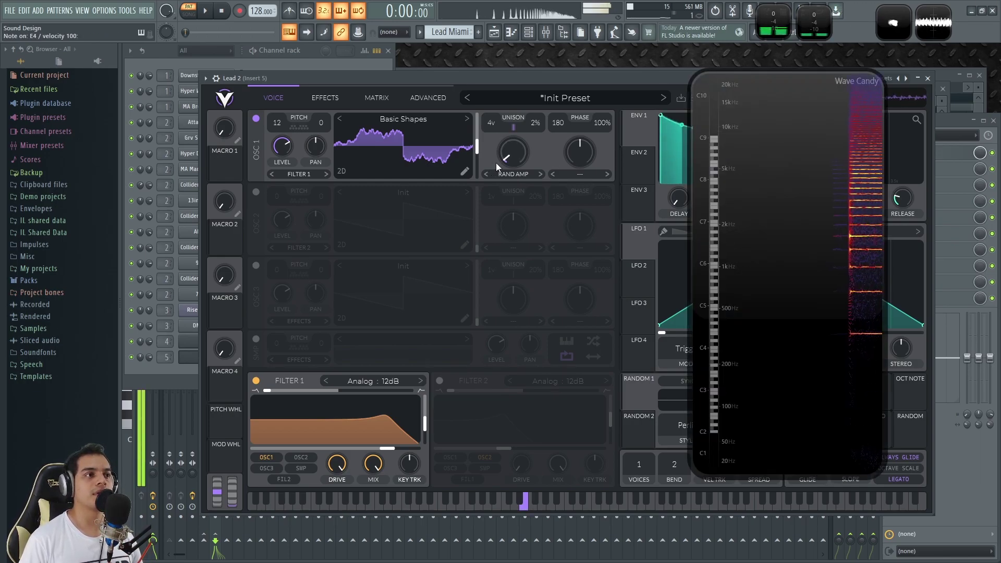
left_click_drag(507, 167, 521, 151)
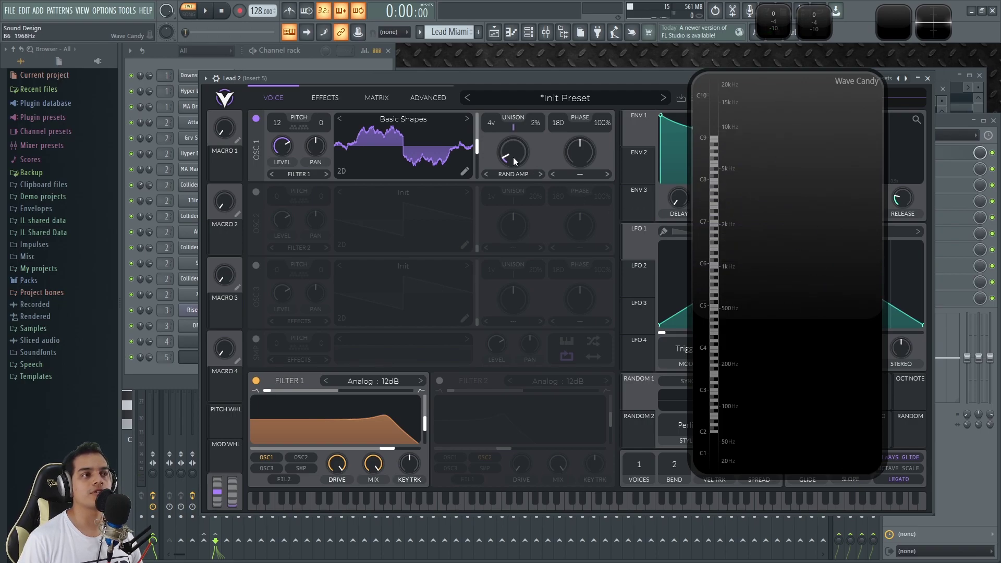
left_click_drag(511, 156, 508, 158)
key("z")
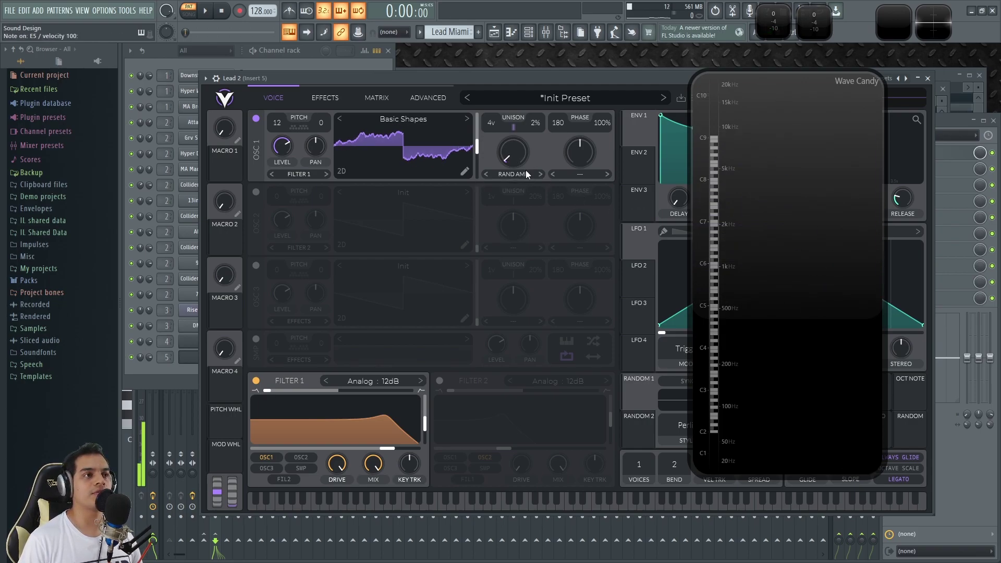
Step: Reduce Oscillator 1's unison to 1 voice, test it with notes, and play the Lead Miami 2 pattern
left_click_drag(491, 121, 492, 160)
key("e")
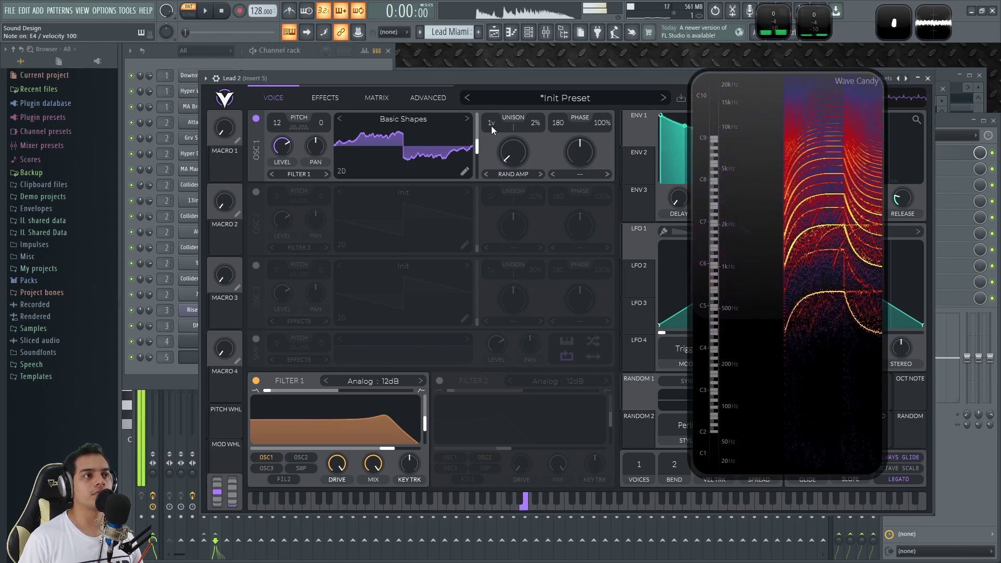
left_click(296, 50)
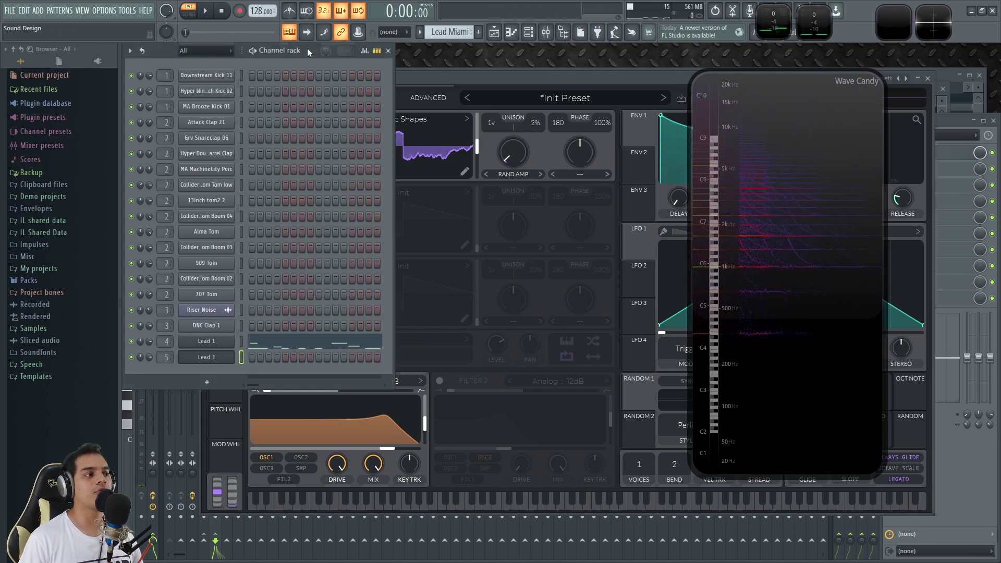
key("space")
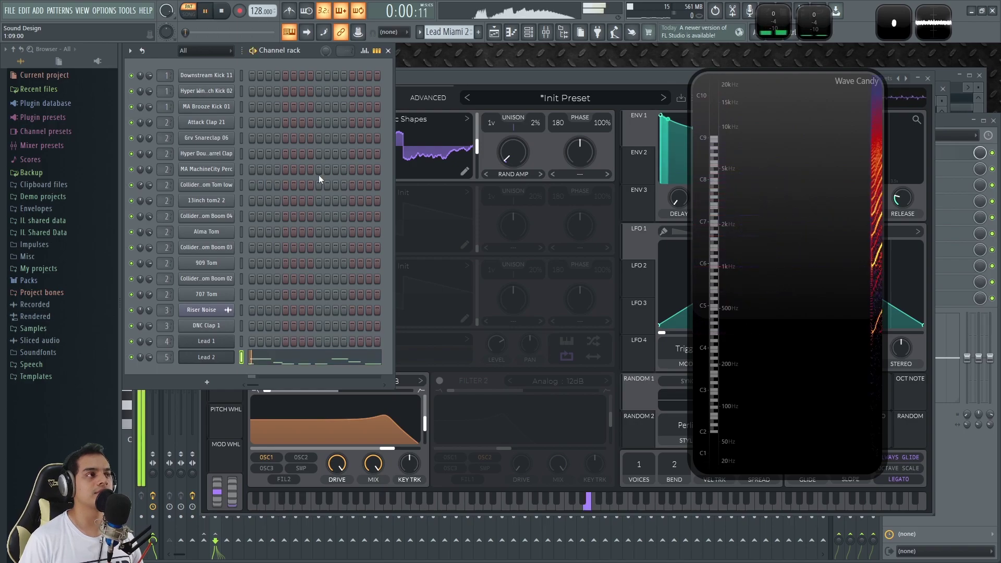
Step: Set Oscillator 1's unison back to 4 voices during playback and stop the pattern
left_click(477, 98)
left_click_drag(494, 123, 499, 113)
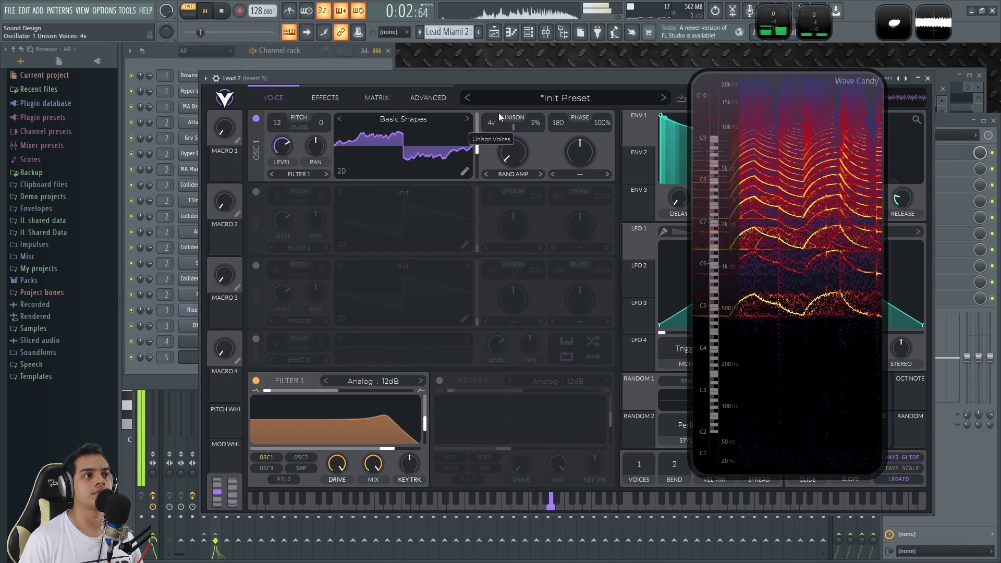
key("space")
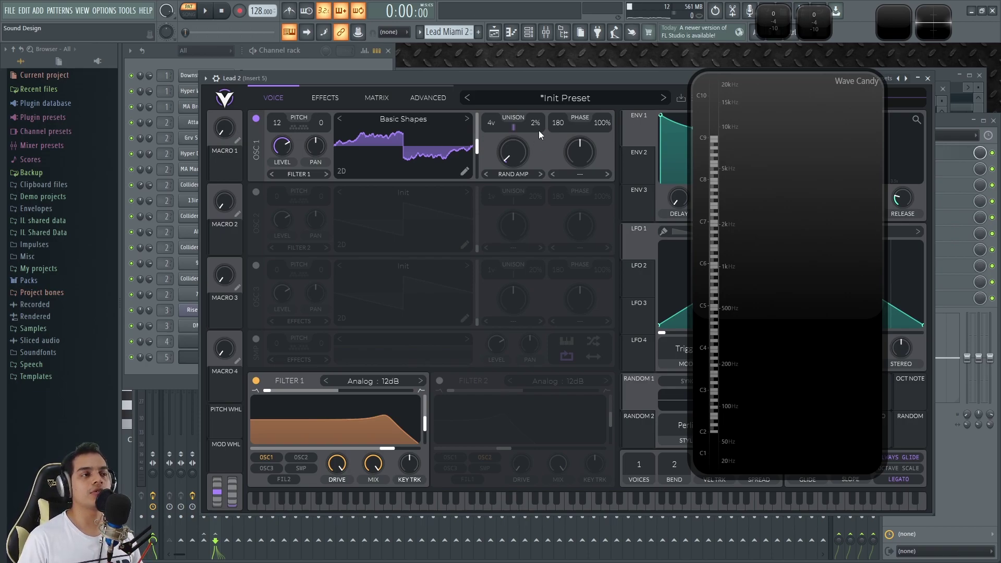
Step: Examine Lead 2's glide between played notes in the Wave Candy spectrum and shift the Vital window aside
key("v")
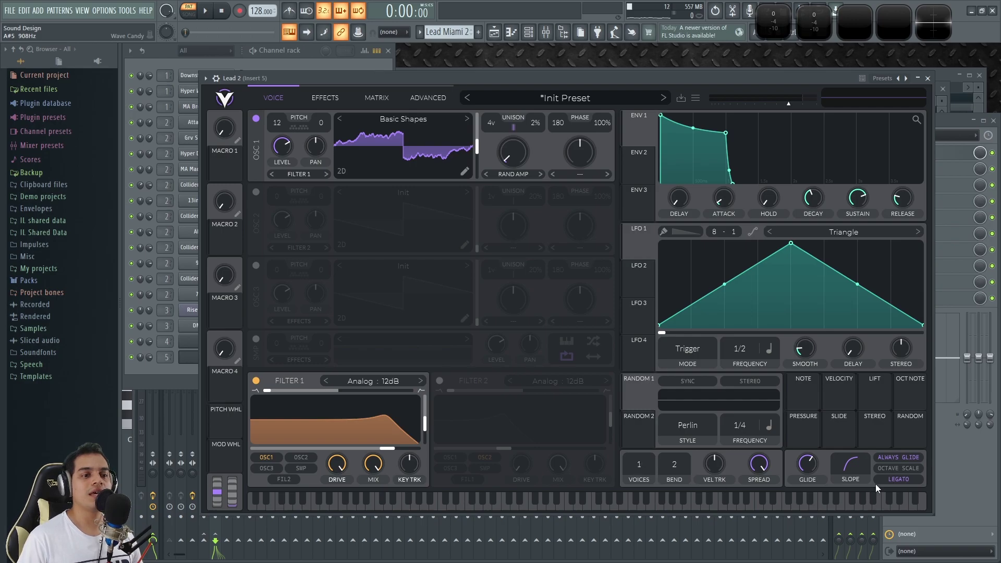
mouse_move(811, 468)
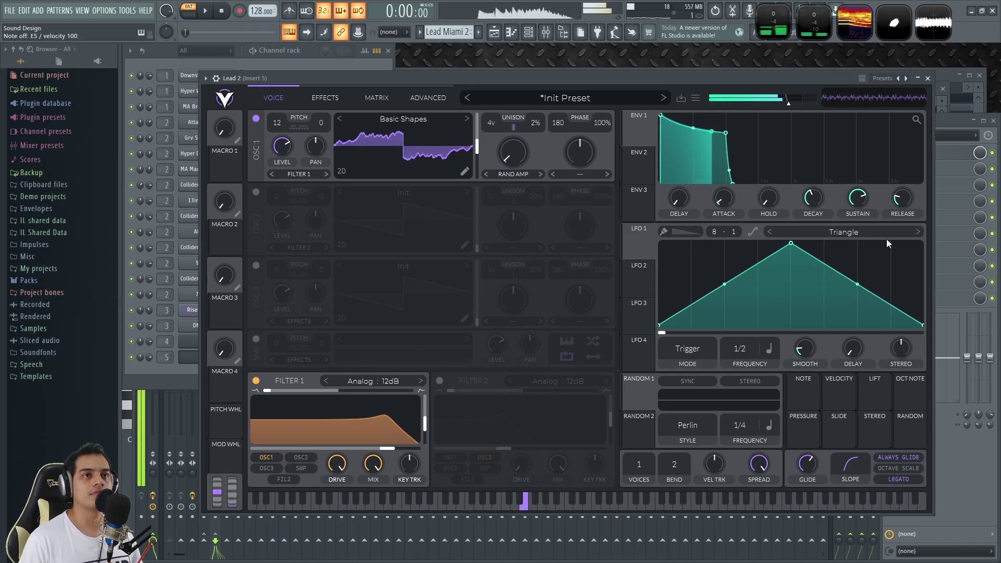
left_click(861, 38)
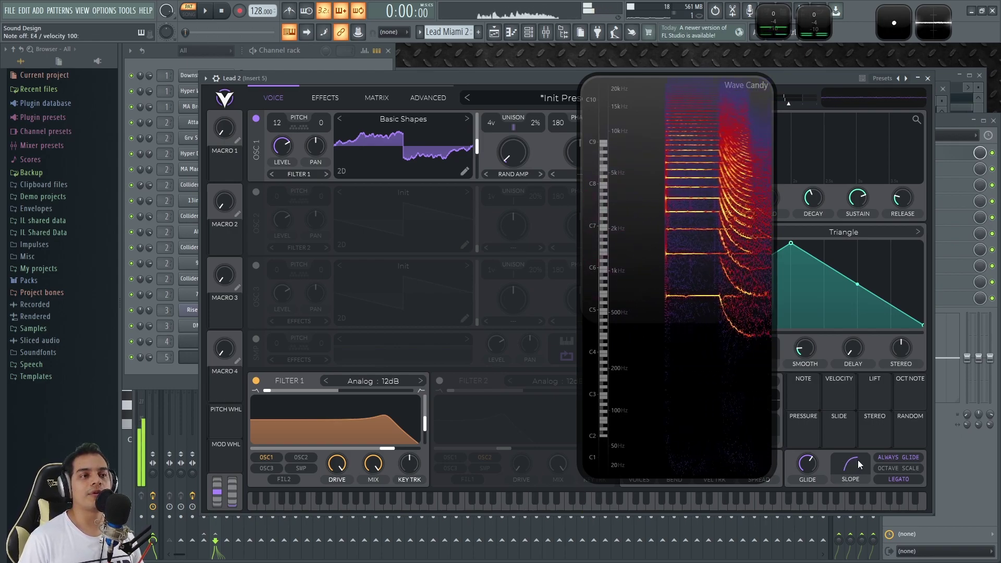
left_click_drag(390, 73, 435, 66)
Step: Play Lead 1 to compare its portamento curve with Lead 2's, reselect Lead 2 and close the analyzer
left_click(243, 344)
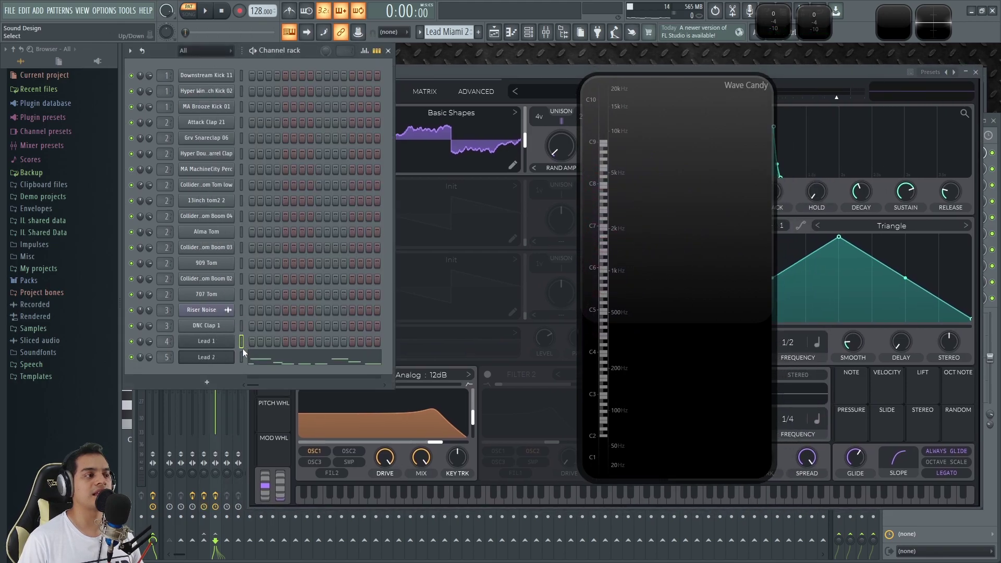
left_click(241, 342)
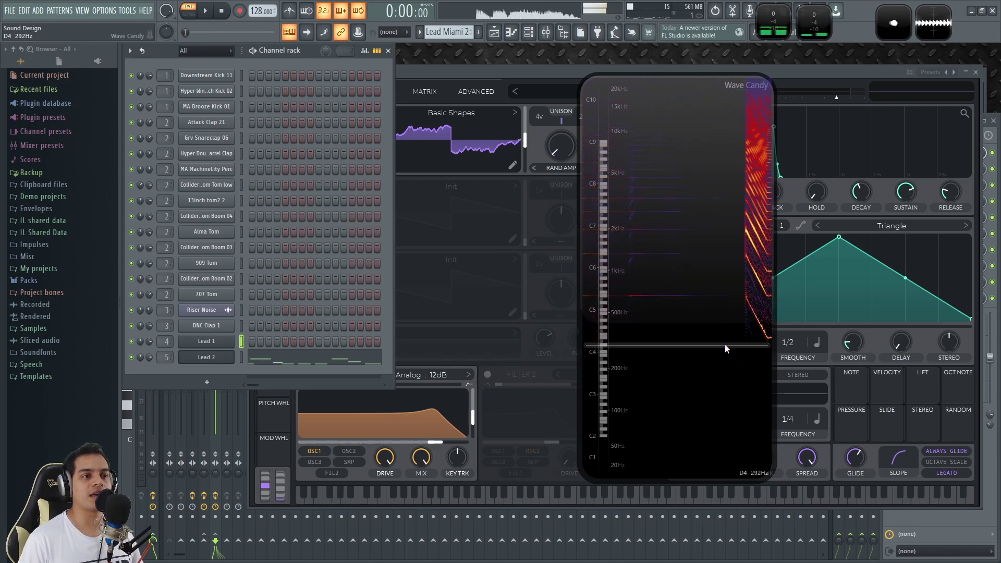
left_click(241, 357)
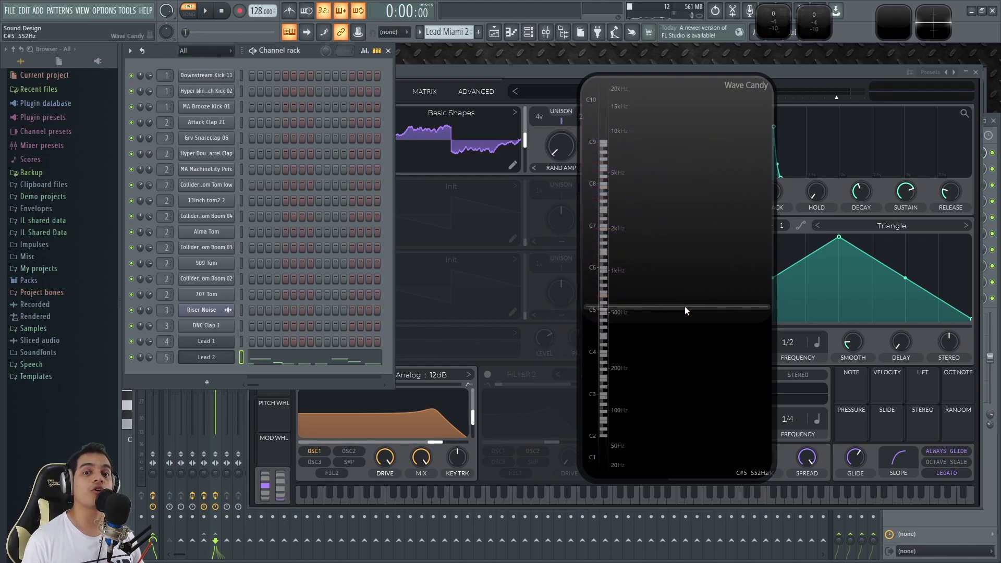
key("Escape")
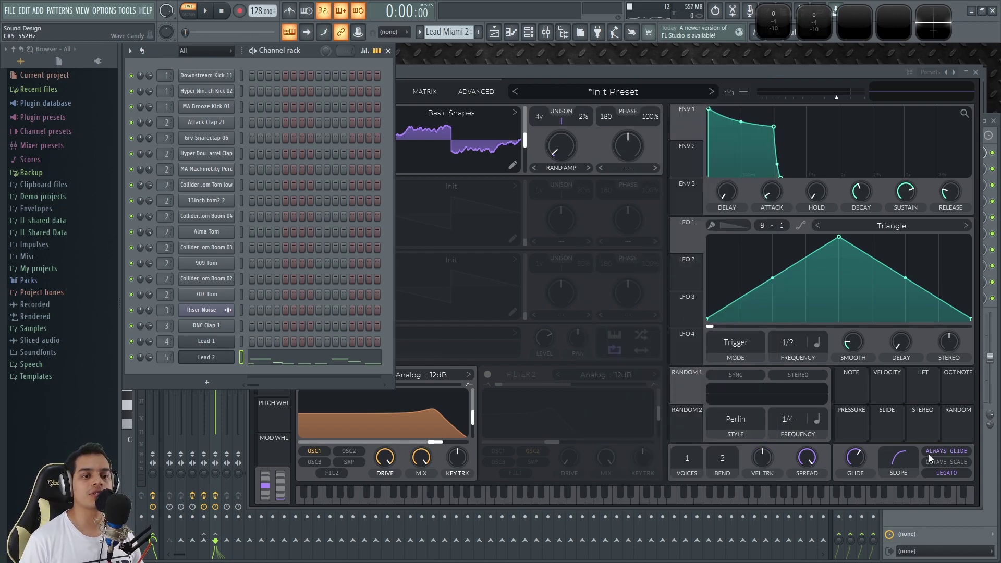
Step: Inspect Lead 2's portamento slope and play notes to demonstrate the Always Glide and Legato options
left_click(897, 460)
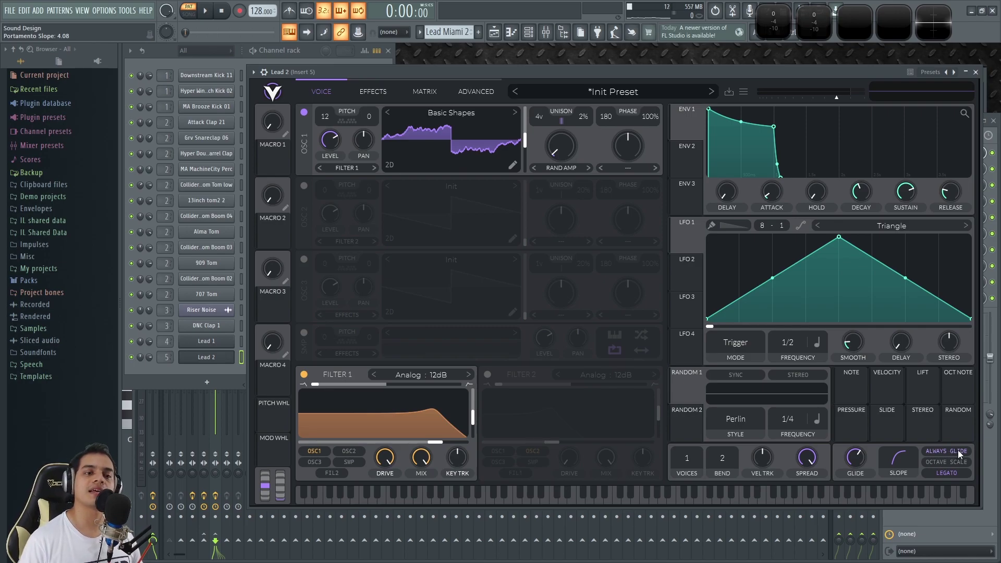
key("e")
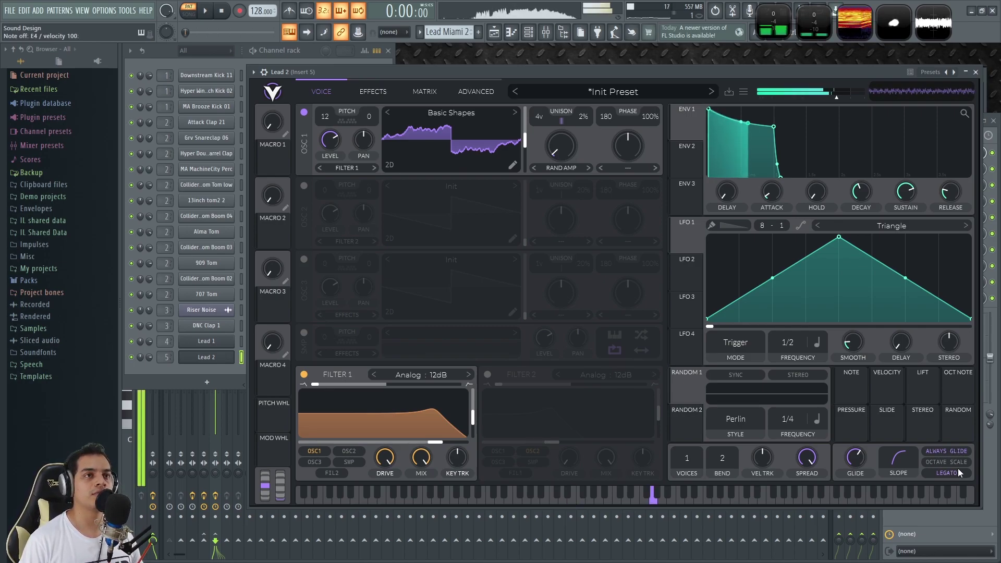
key("c")
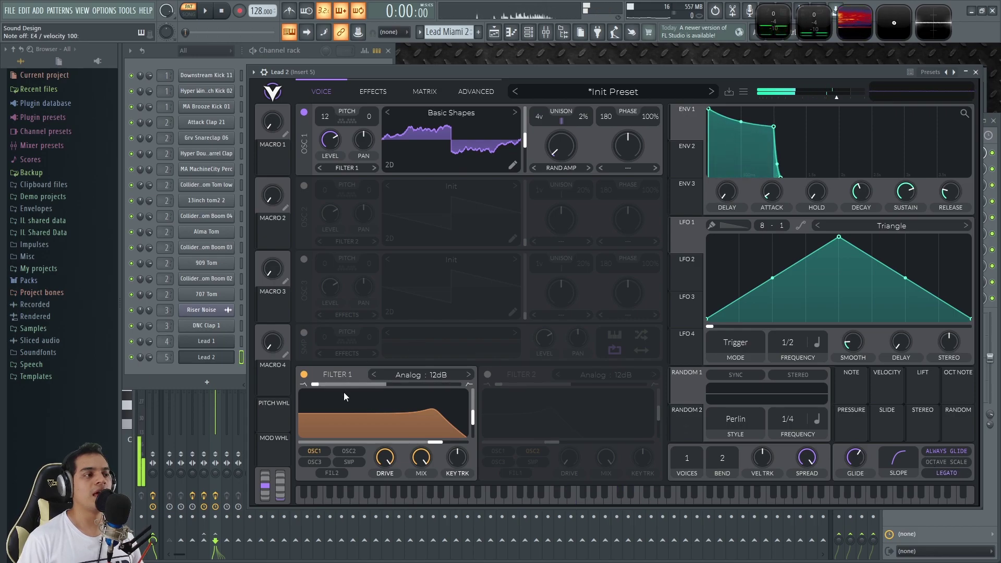
Step: Bypass Filter 1 to hear the unfiltered sound with test notes, and re-enable it for comparison
left_click(304, 375)
key("e")
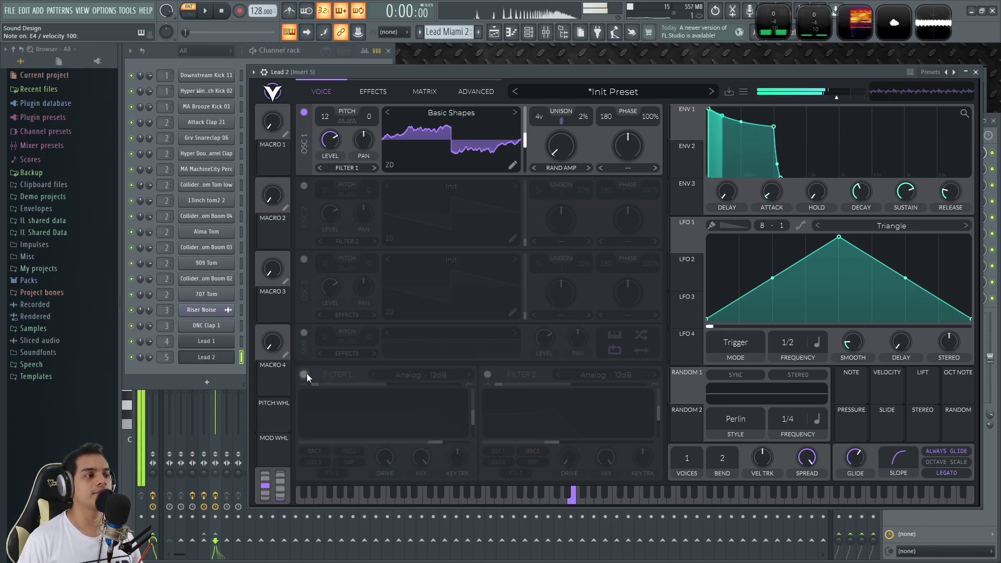
left_click(304, 374)
key("c")
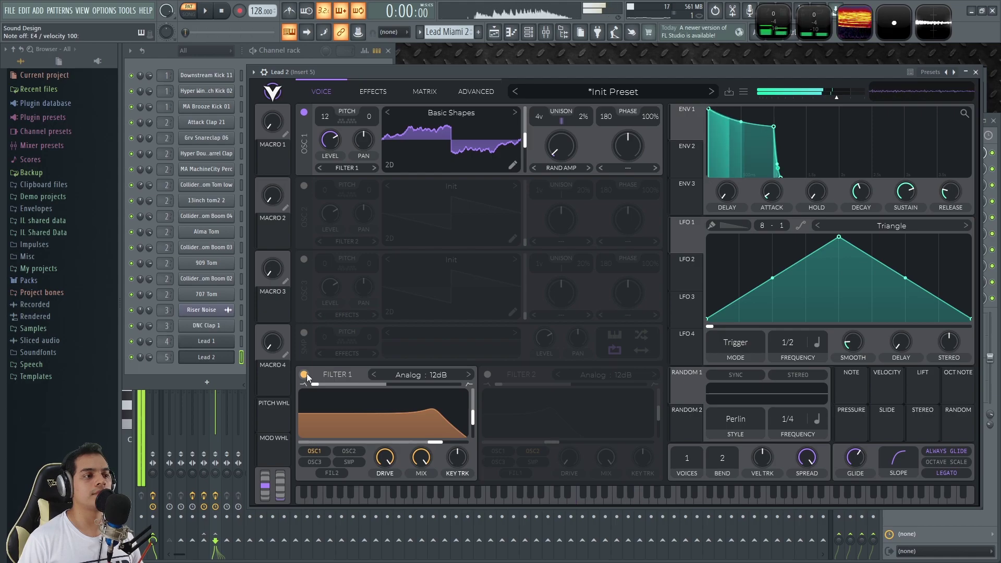
Step: Sweep Filter 1's drive while playing a test note and set Envelope 1's sustain to 0.765
left_click_drag(384, 457, 381, 284)
key("e")
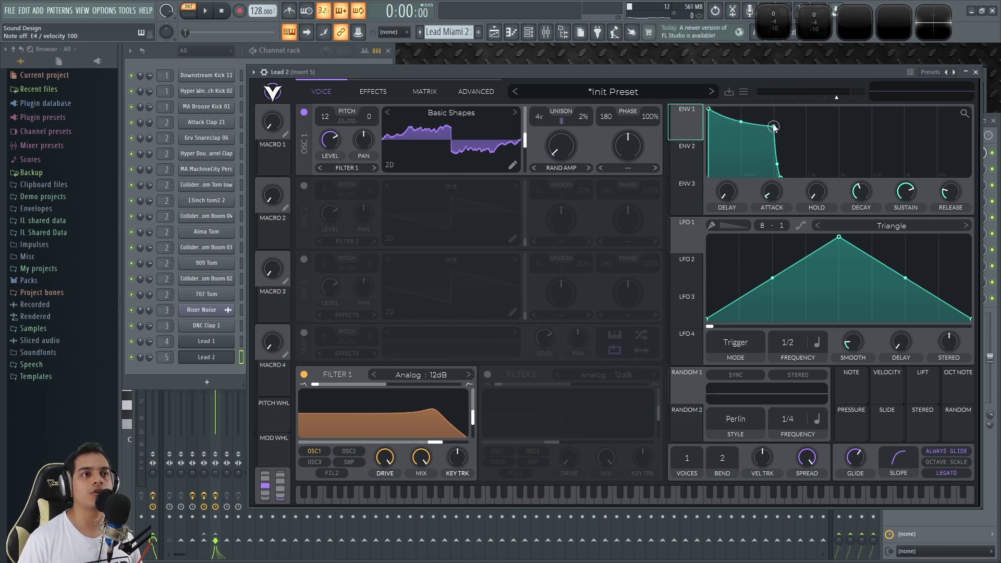
scroll(905, 194, "up", 1)
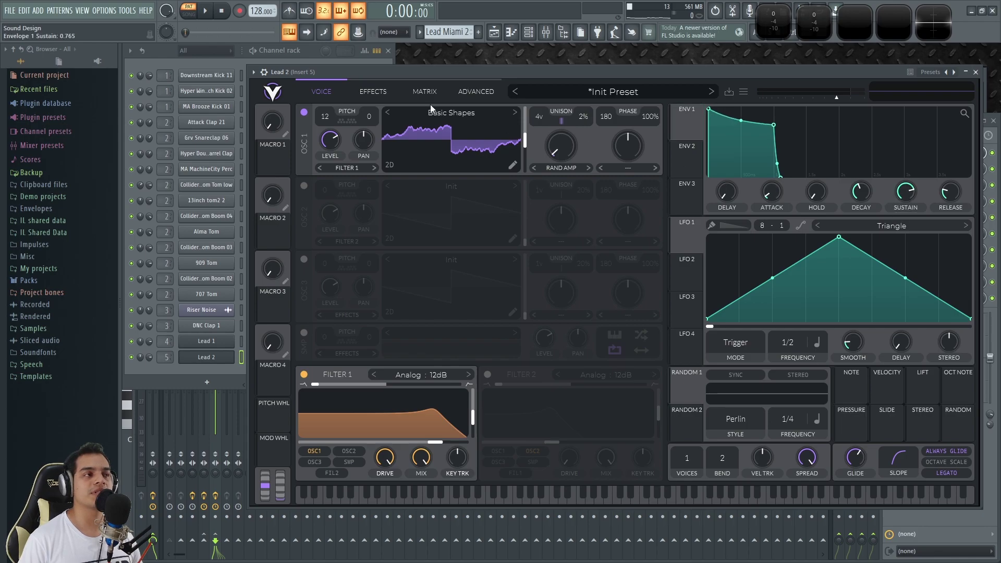
Step: Bypass Lead 2's Phaser, Reverb, Delay, Filter, Chorus and Distortion effects in Vital and play notes to hear the dry sound
left_click(372, 91)
scroll(404, 401, "down", 2)
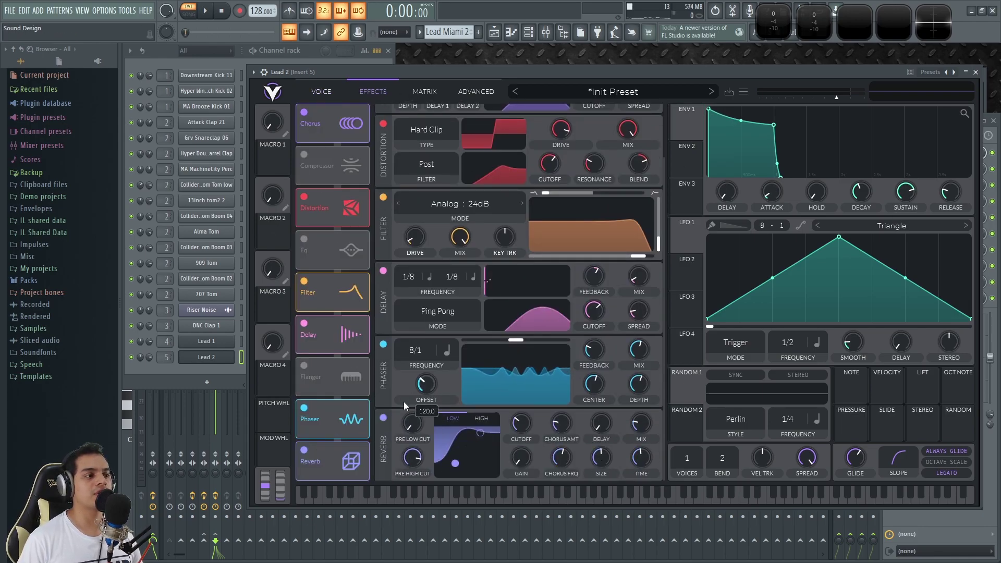
left_click(383, 344)
left_click(383, 418)
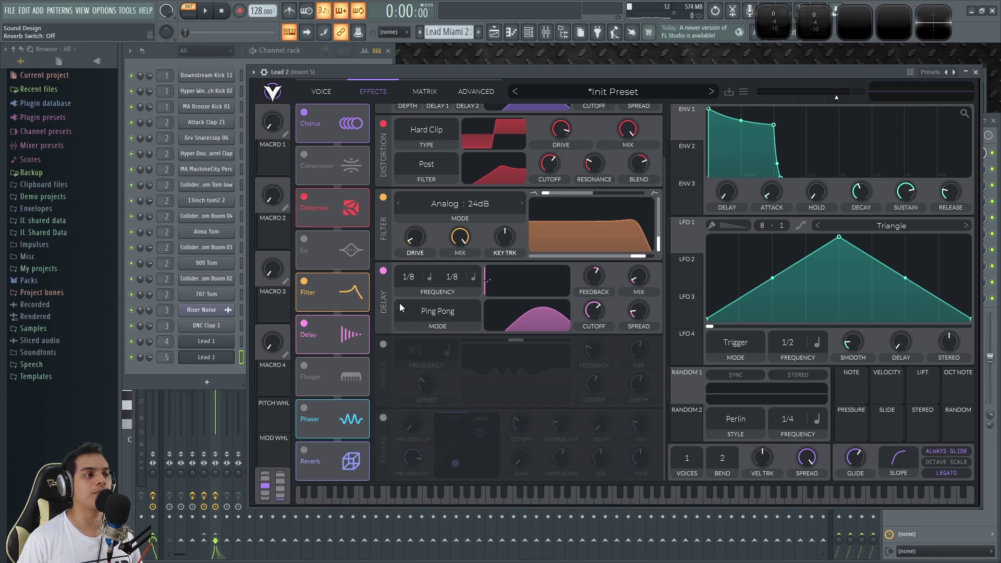
left_click(384, 271)
scroll(385, 279, "up", 2)
left_click(383, 259)
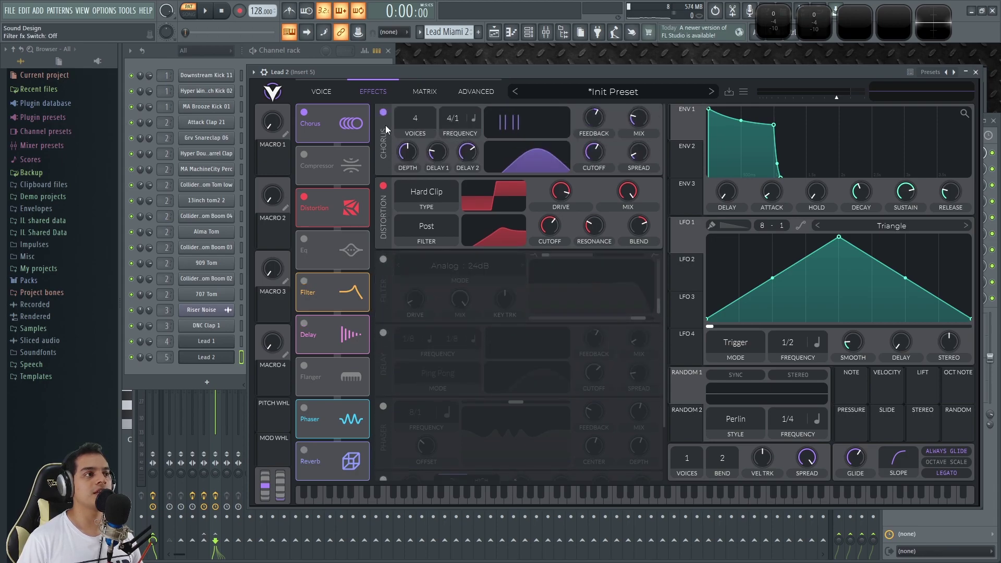
left_click(383, 113)
left_click(383, 186)
key("c")
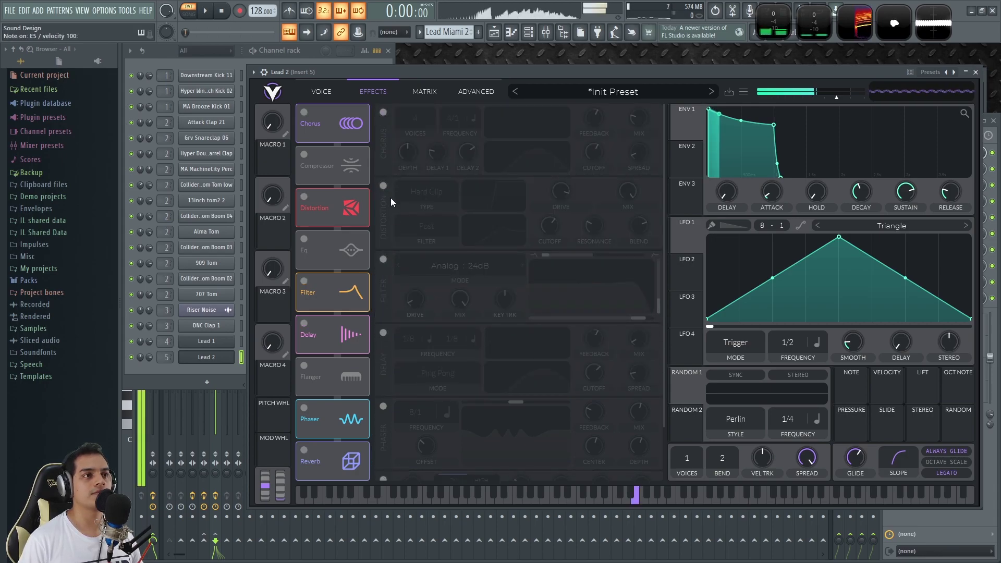
key("c")
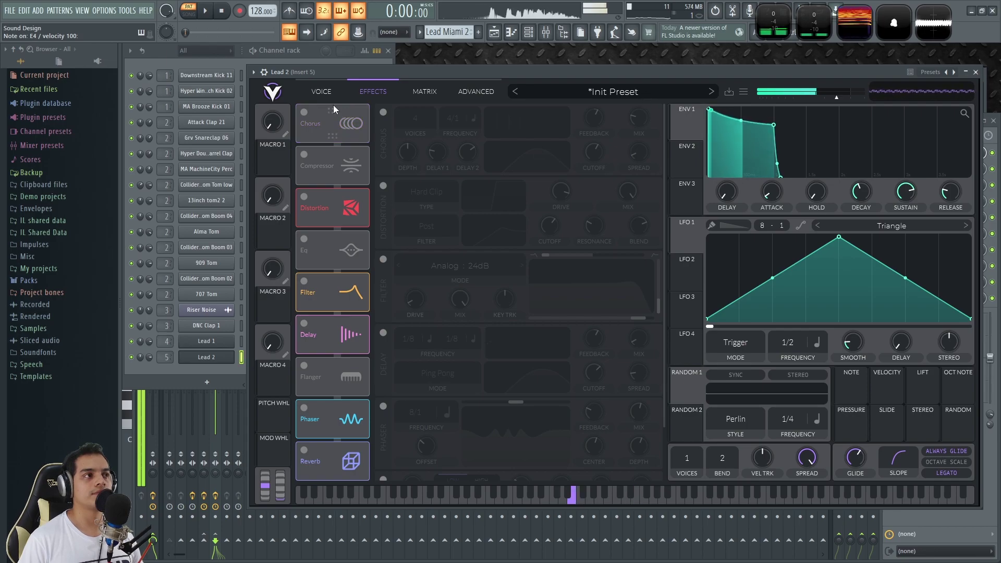
Step: Lower Filter 1's drive to its minimum and bring it back up to 20 dB to compare the sound on test notes
left_click(330, 92)
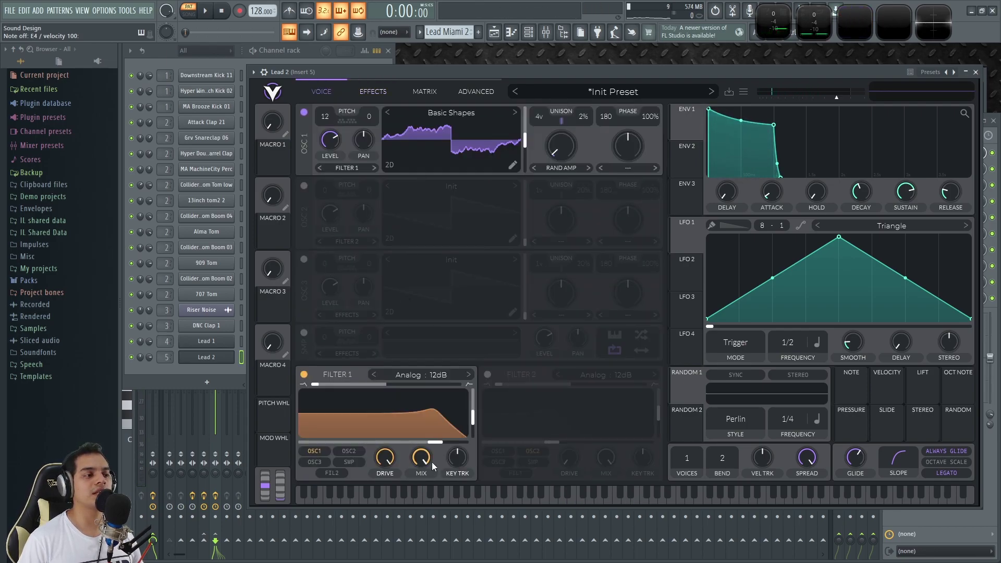
mouse_move(385, 458)
left_mouse_down()
mouse_move(384, 480)
mouse_move(390, 464)
left_mouse_up()
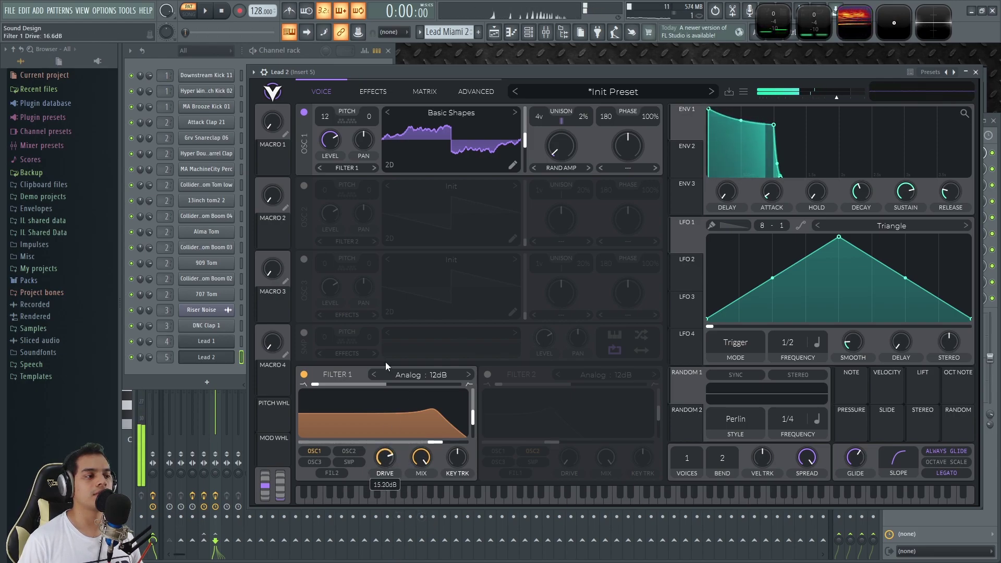
left_click_drag(375, 453, 384, 464)
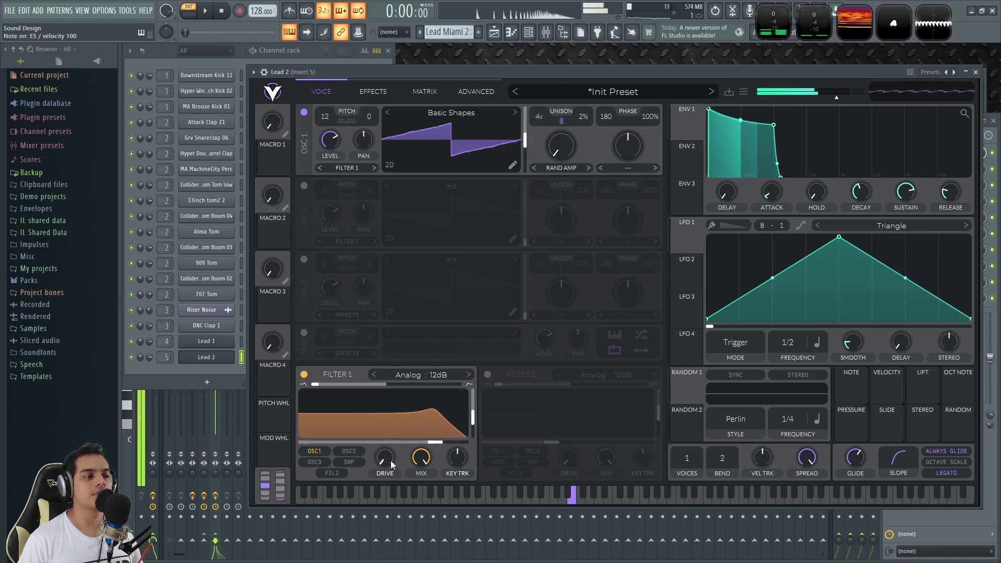
scroll(561, 146, "up", 3)
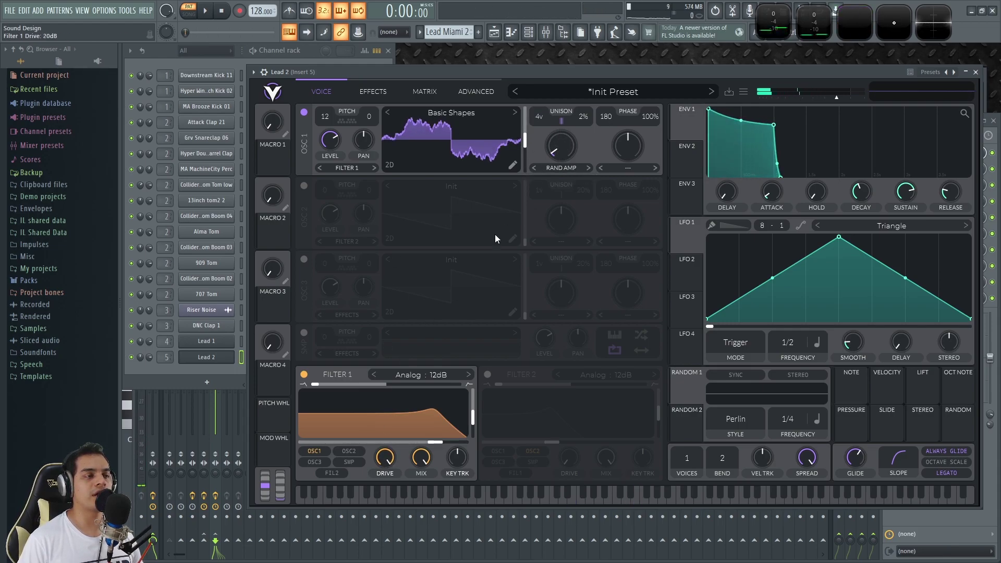
Step: Switch Vital's Hard Clip Distortion back on and toggle the Chorus to compare it, leaving both enabled
left_click(371, 91)
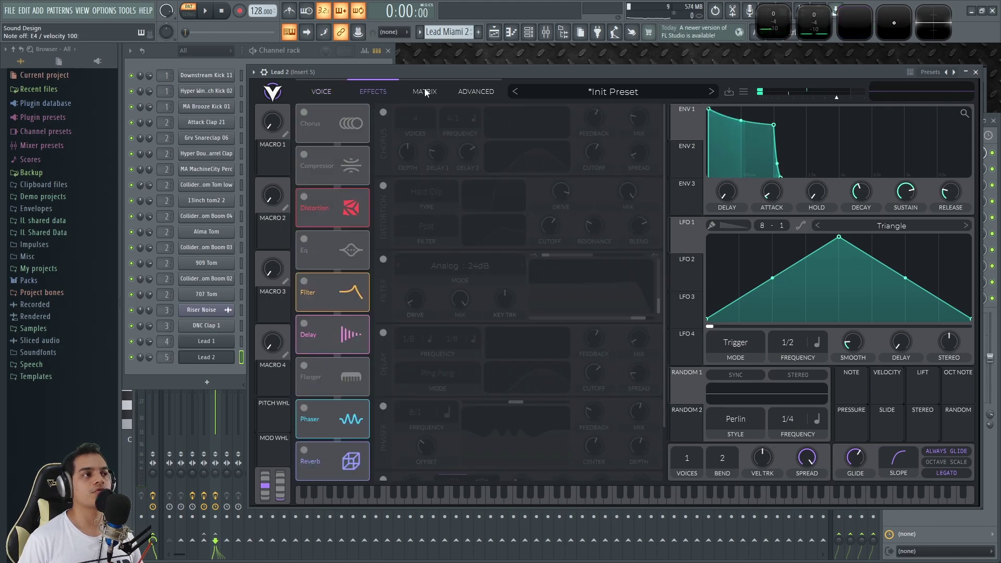
left_click(384, 186)
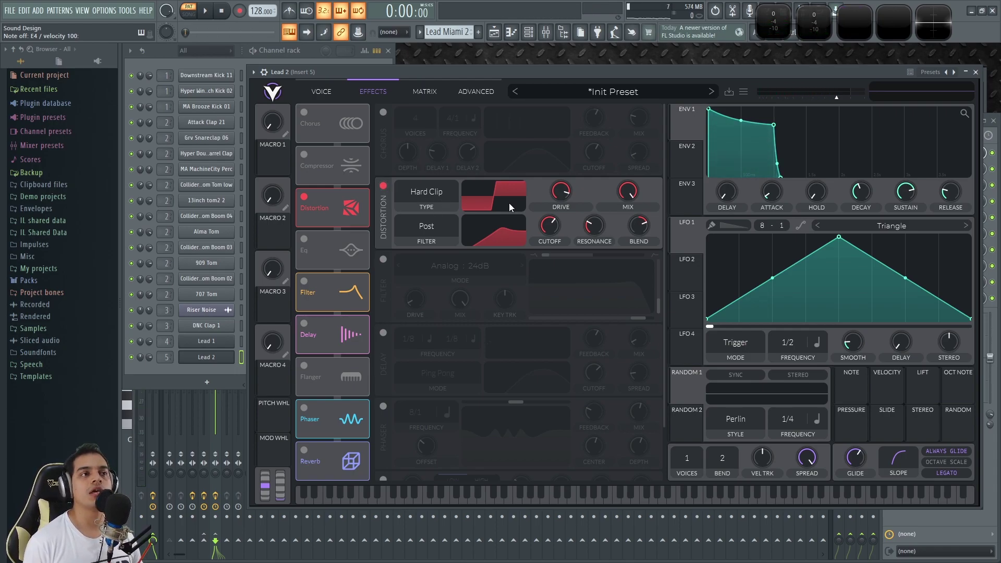
left_click(304, 114)
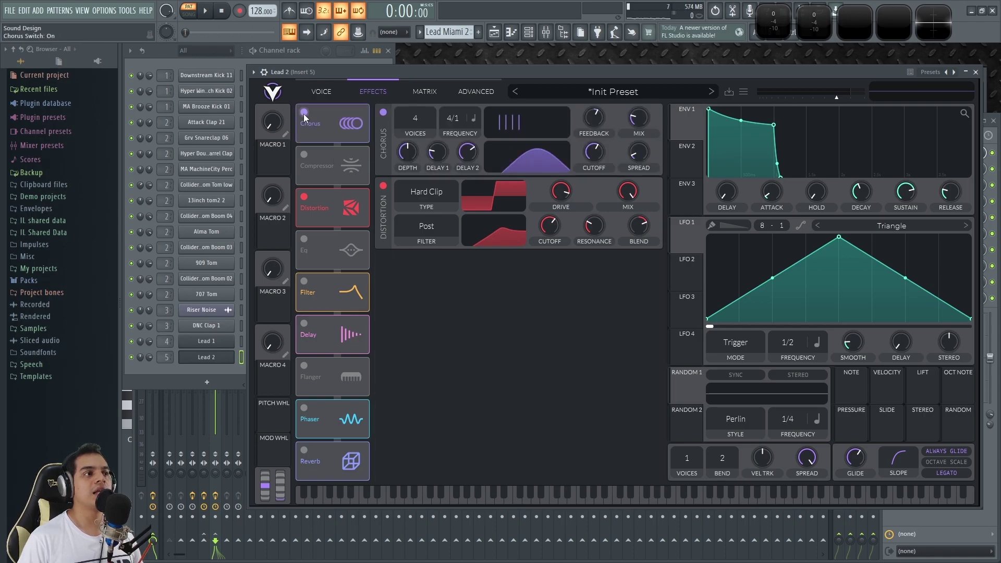
left_click(303, 113)
left_click(303, 114)
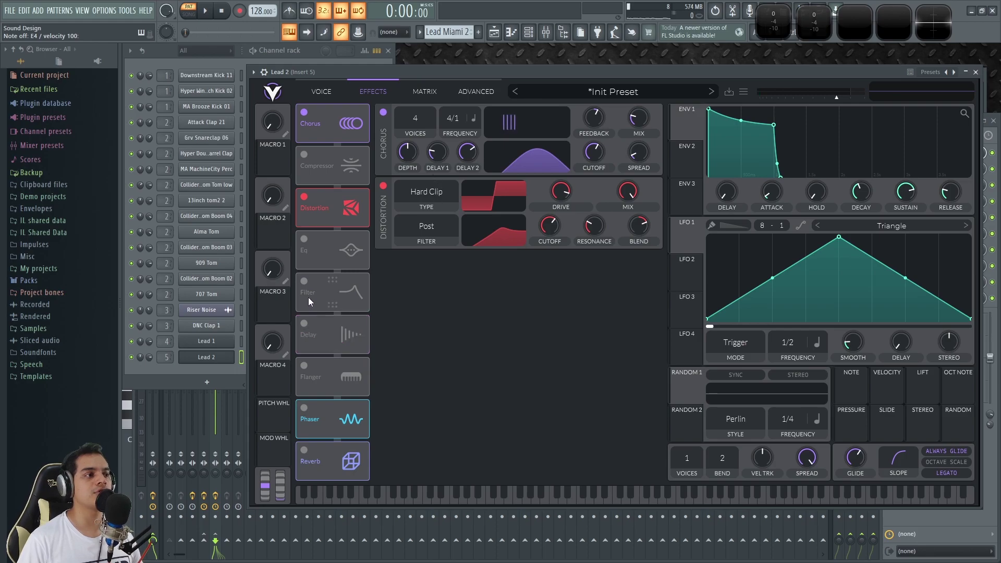
Step: Re-enable the Filter, Delay, Reverb and Phaser effects one by one, leaving the Flanger off
left_click(303, 282)
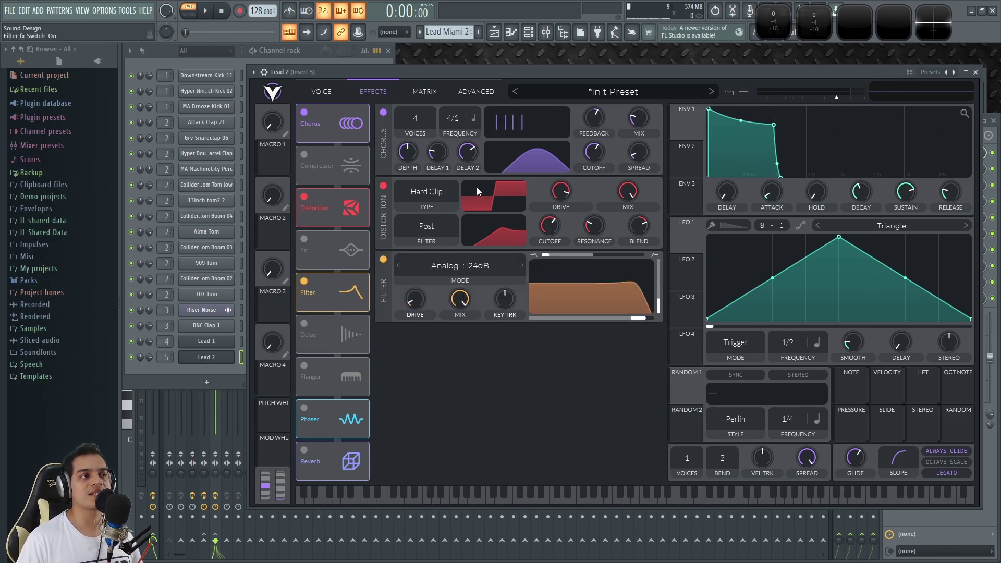
left_click(304, 323)
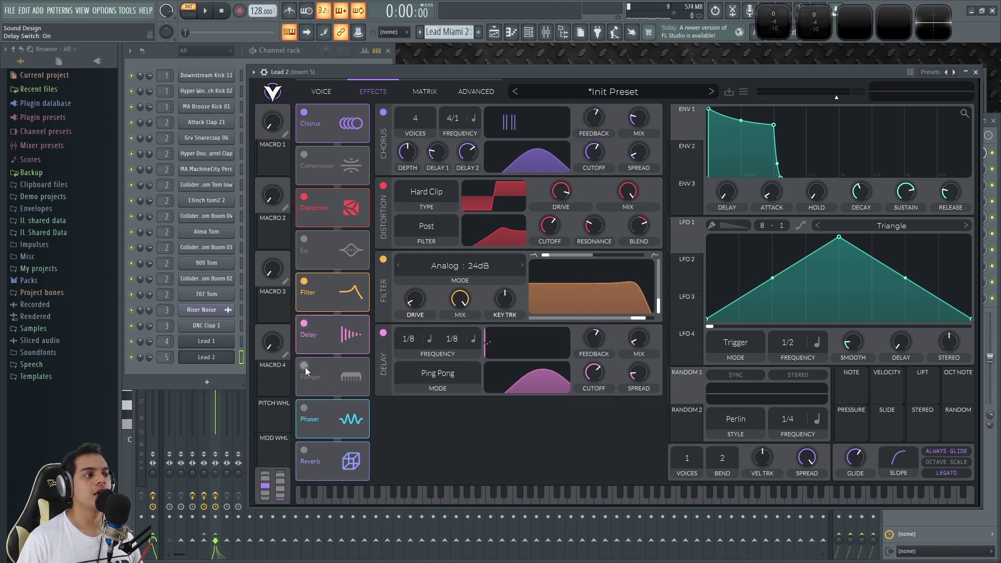
left_click(304, 365)
left_click(303, 365)
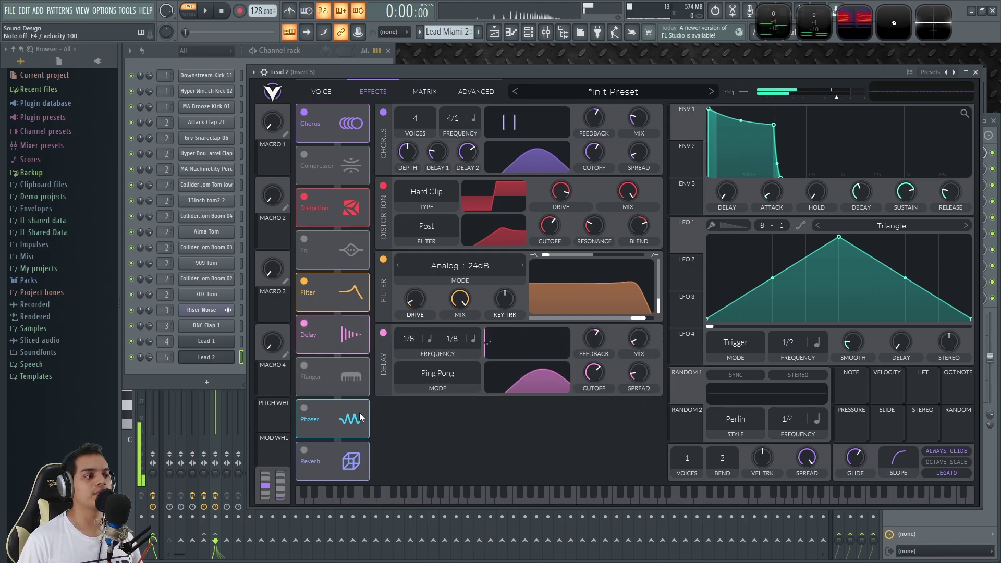
left_click(303, 451)
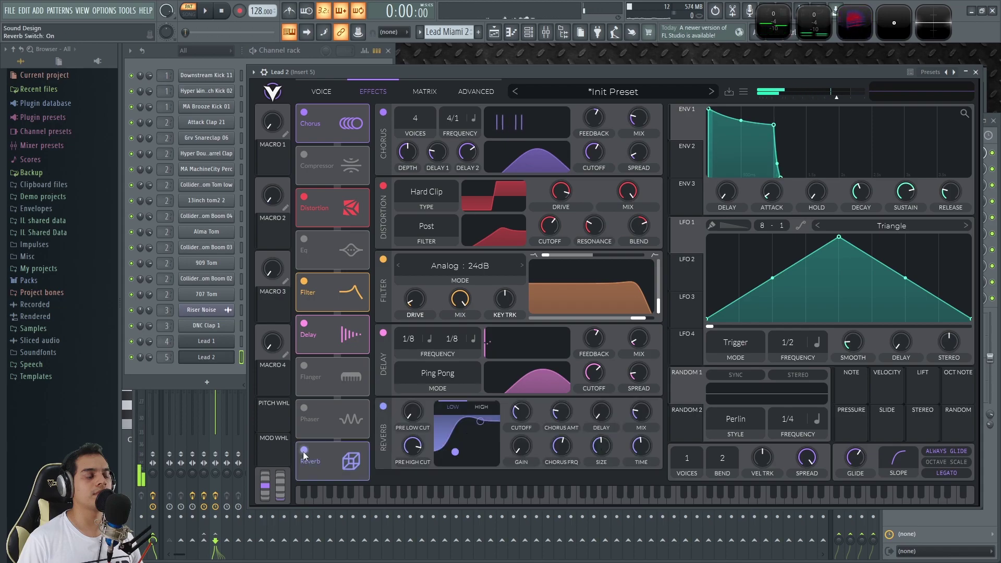
left_click(305, 408)
Step: Play the Lead Miami 2 pattern with all of Lead 2's effects active, close Vital and show the playlist
scroll(420, 323, "down", 2)
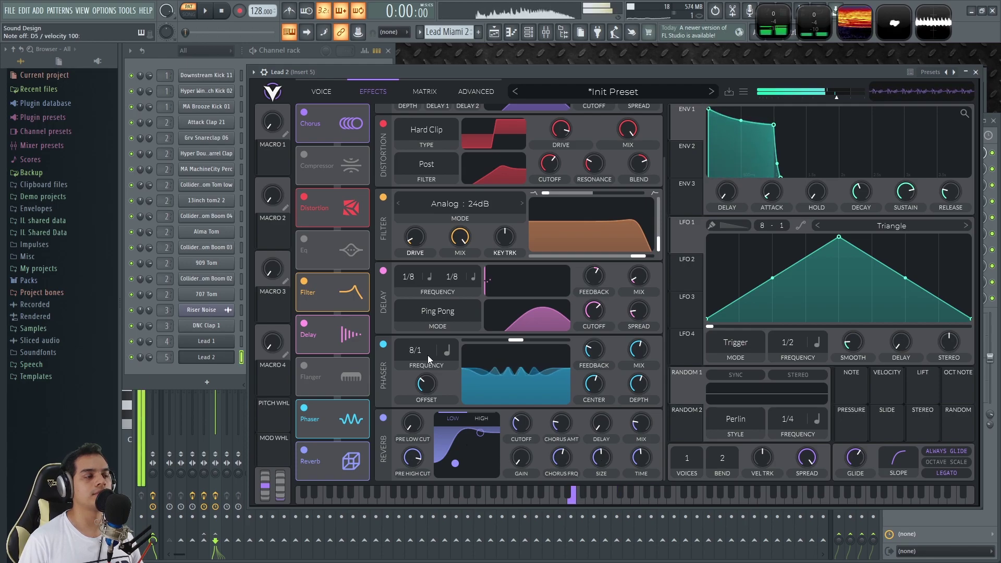
key("space")
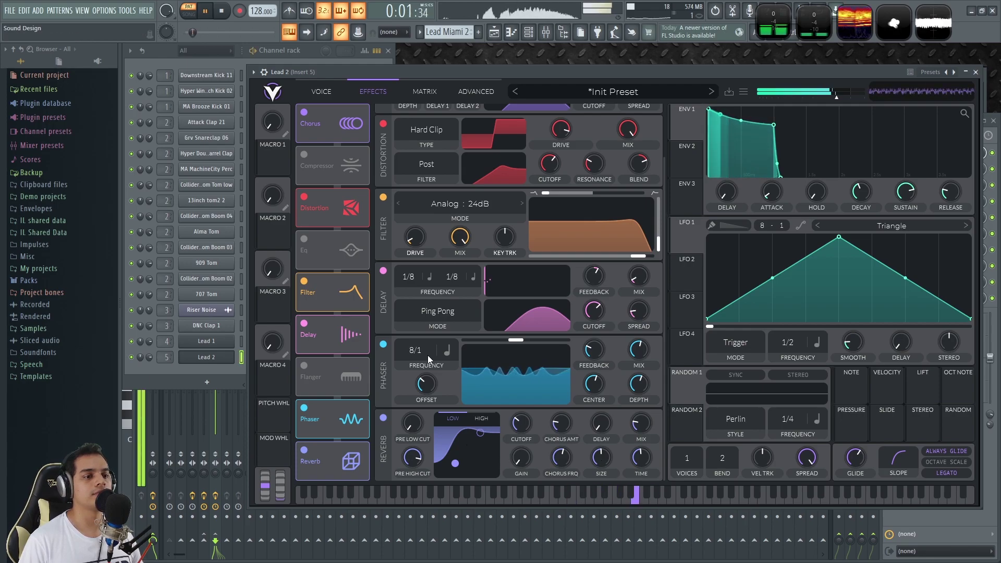
left_click(317, 49)
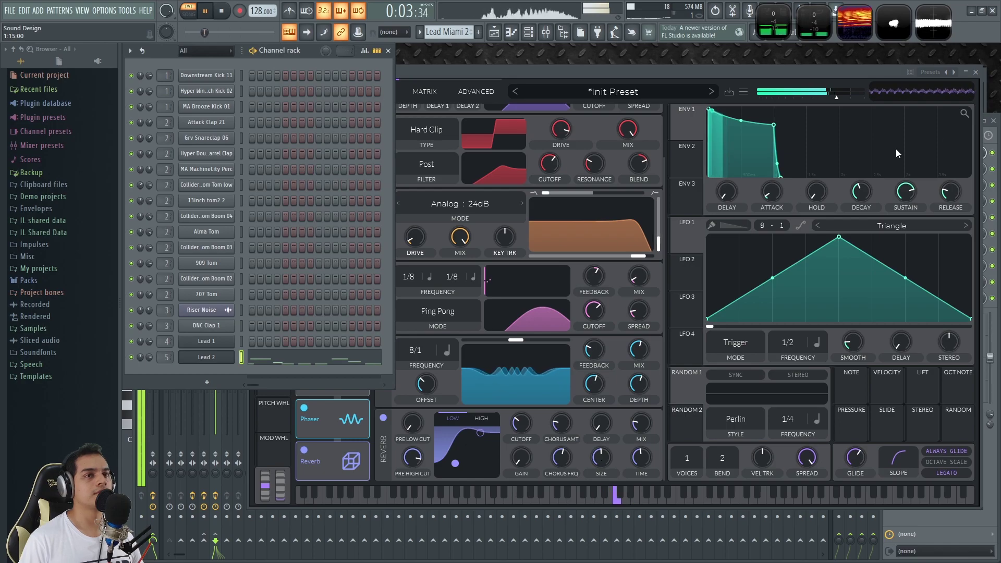
left_click(977, 72)
key("F5")
key("space")
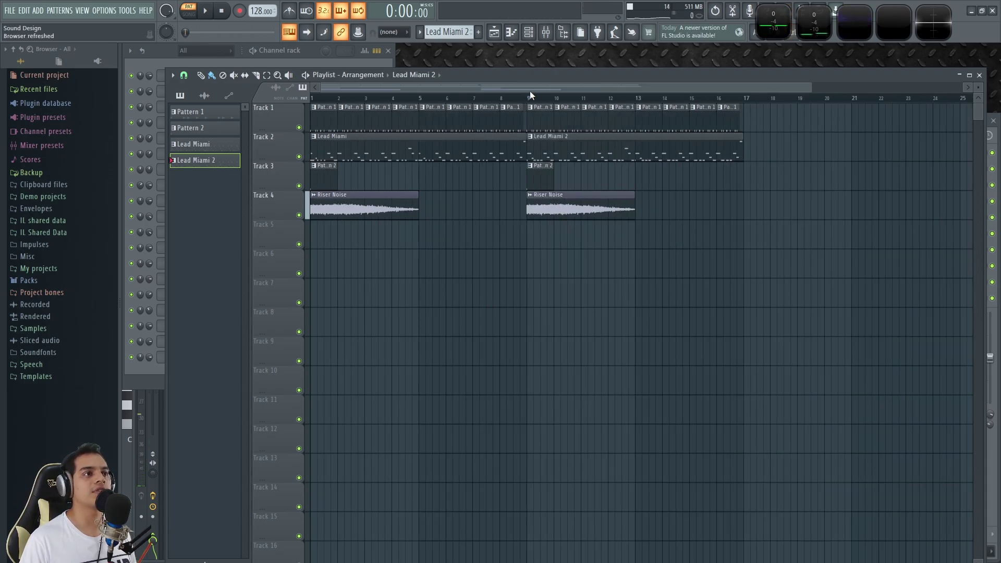
Step: Place the playhead at bar 9 of the playlist and play the start of the Lead Miami 2 section
scroll(526, 98, "up", 3)
scroll(524, 98, "up", 1)
left_click(510, 98)
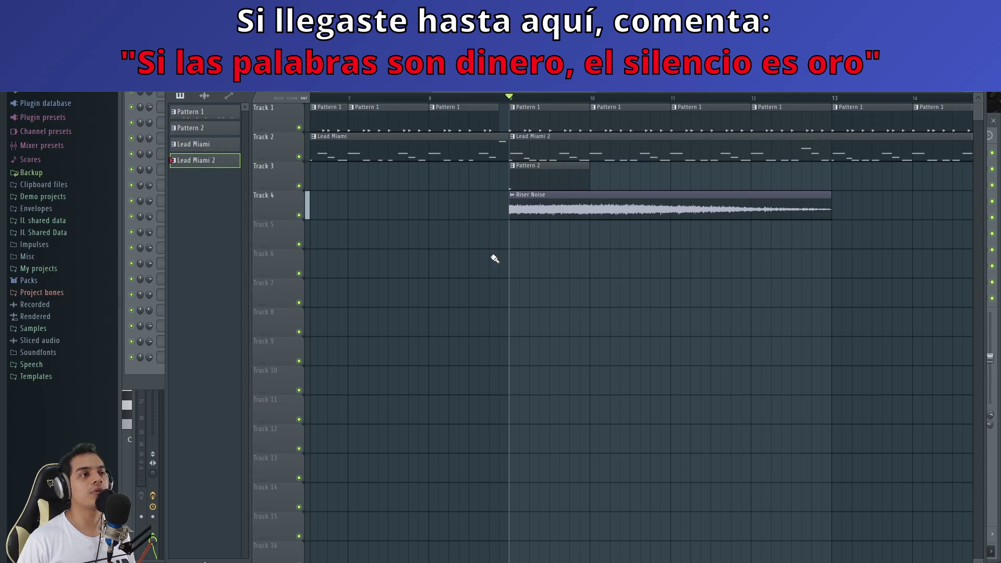
key("space")
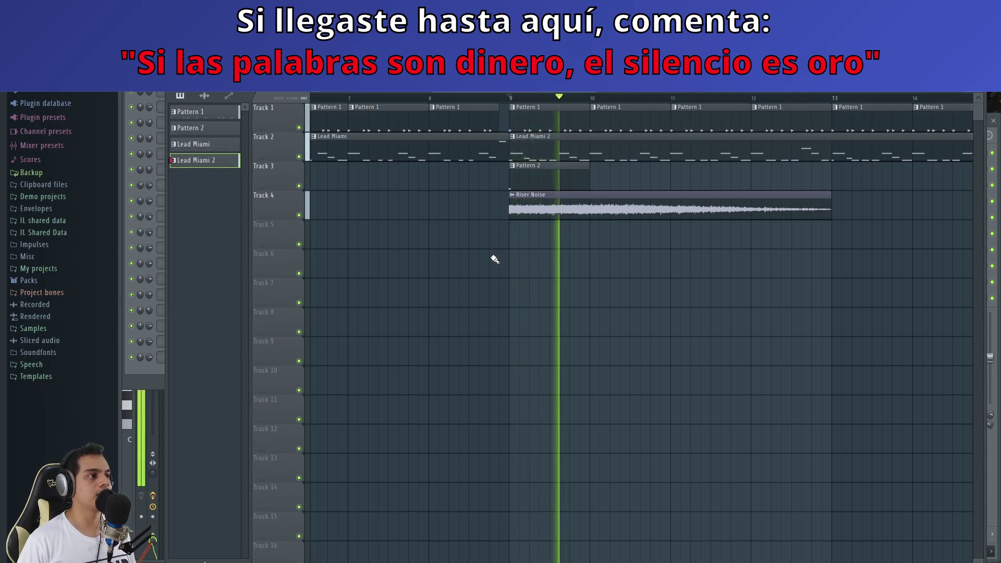
key("space")
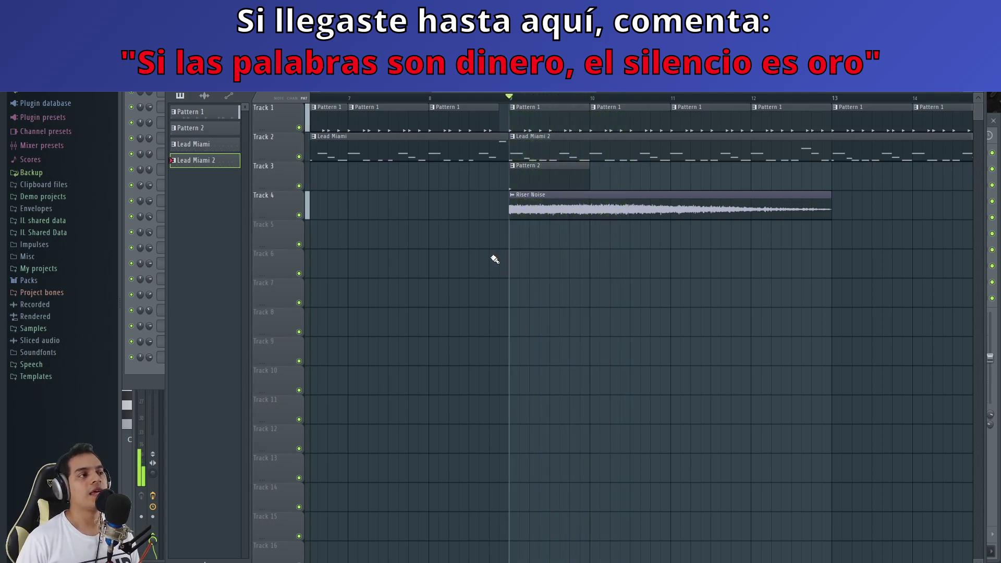
Step: Play the song with the mixer open and inspect the sidechain compression in Insert 5's Fruity Limiter
key("F9")
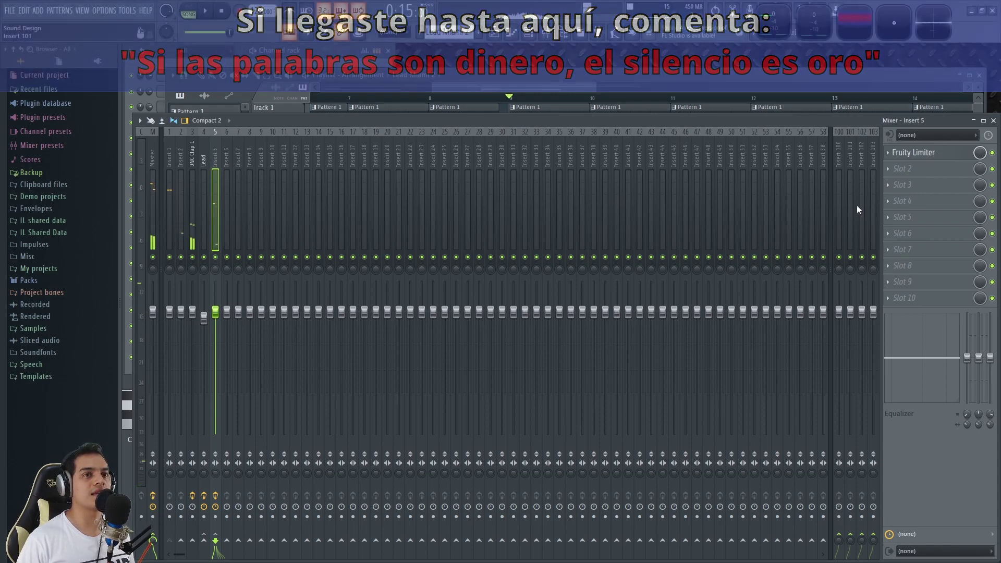
key("space")
left_click(906, 154)
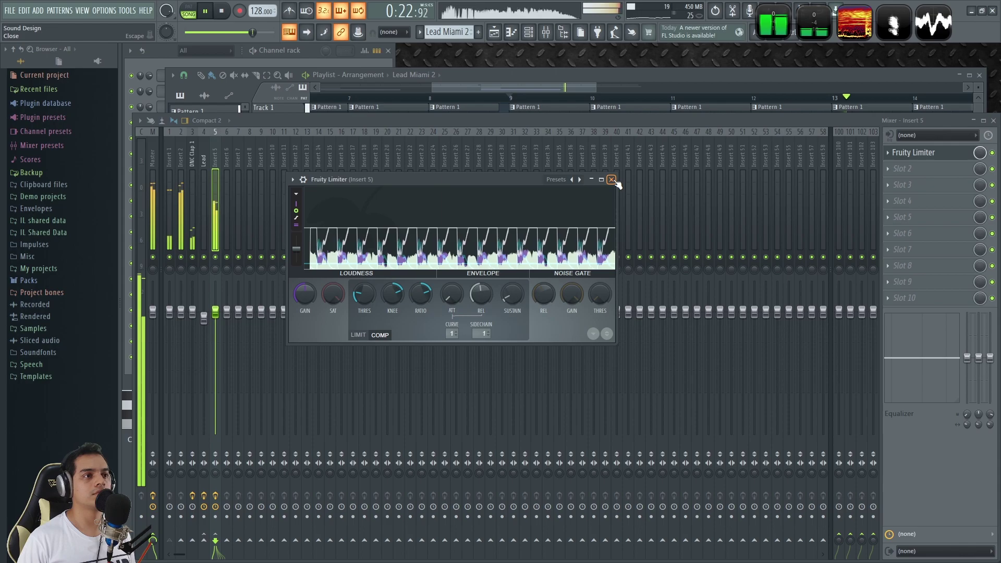
key("space")
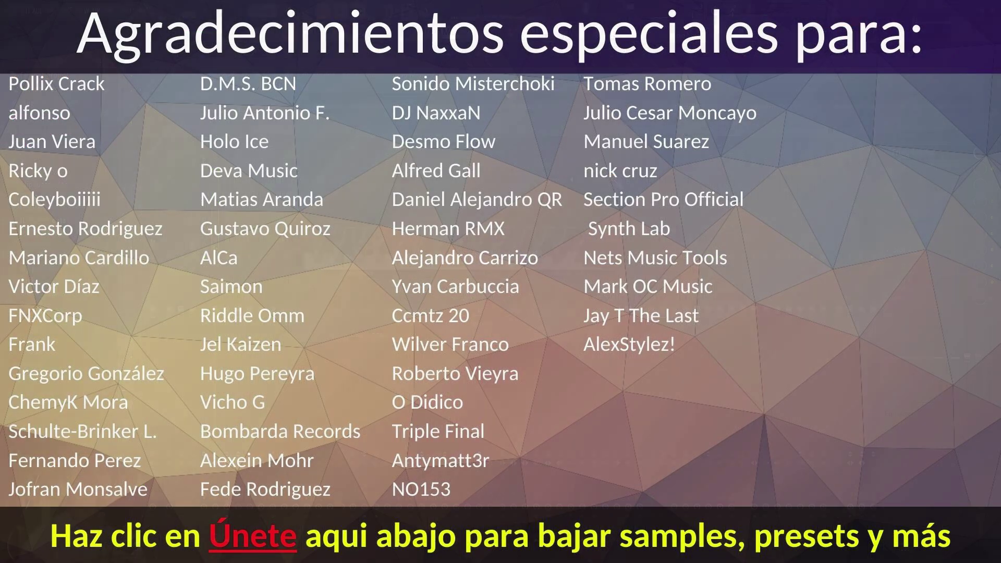